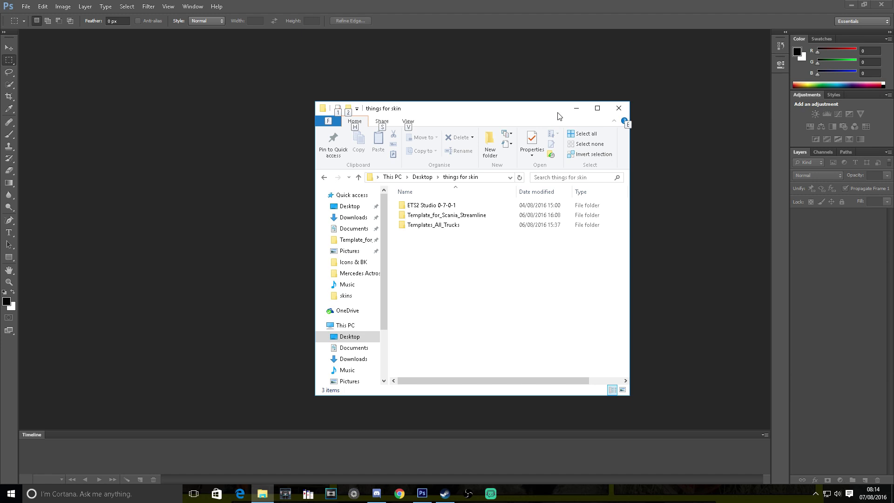
Browse from things for skin into Templates_All_Trucks and its inner Templates All Trucks folder.
drag(499, 109, 471, 107)
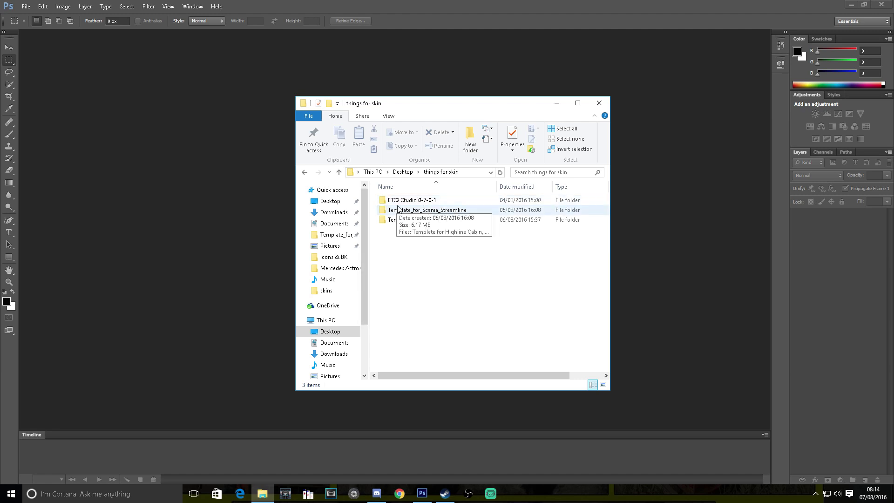
mouse_move(443, 203)
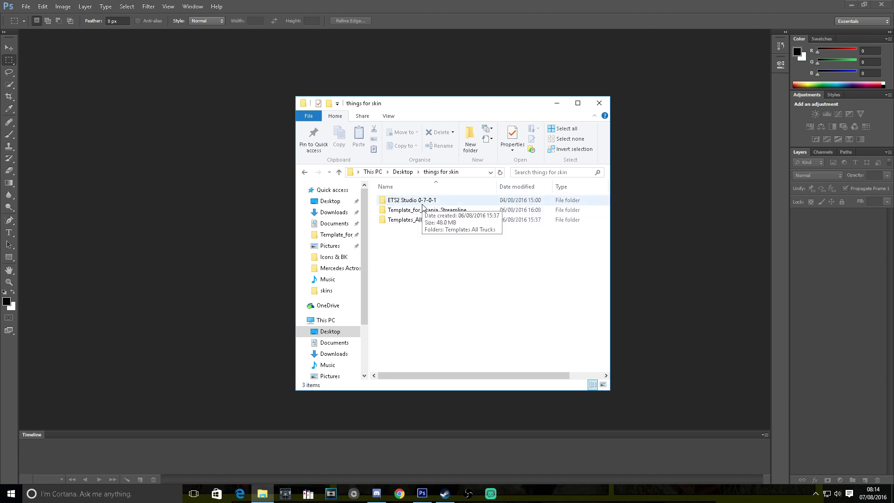
click(405, 212)
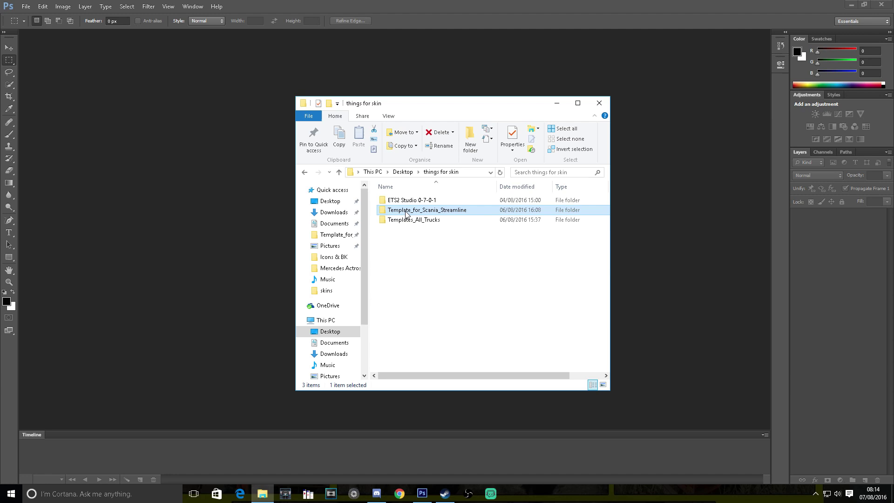
double_click(405, 219)
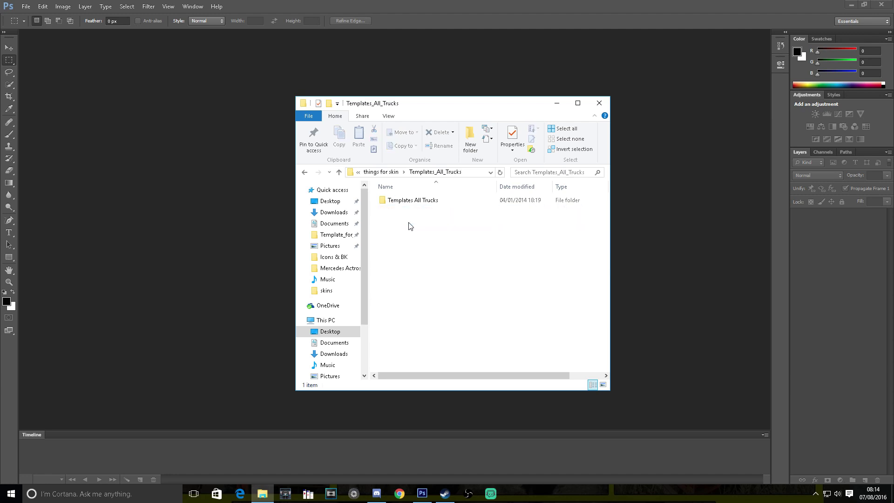
double_click(418, 204)
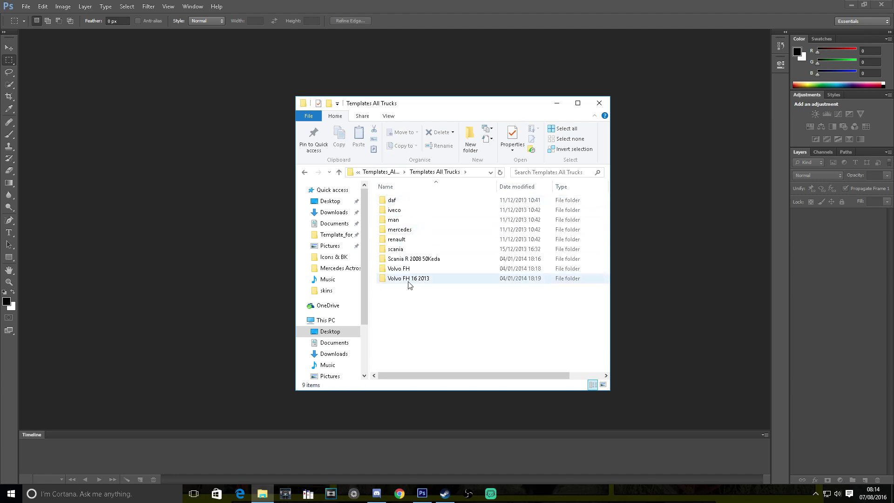
double_click(403, 252)
double_click(470, 222)
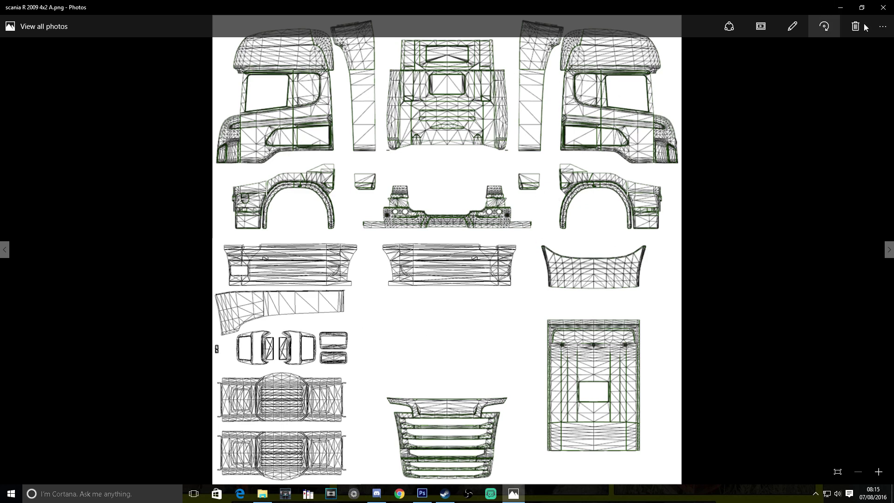
Close the image viewer and go back up to the things for skin folder.
click(882, 8)
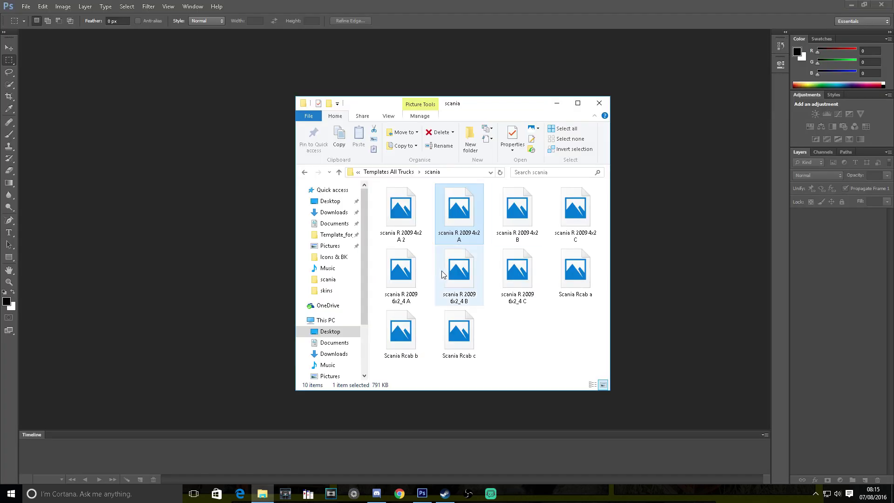
click(307, 175)
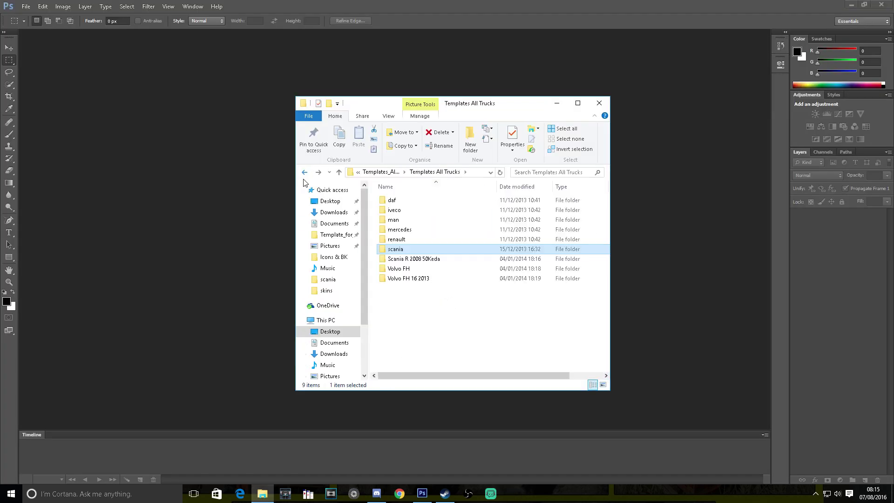
click(307, 175)
click(306, 175)
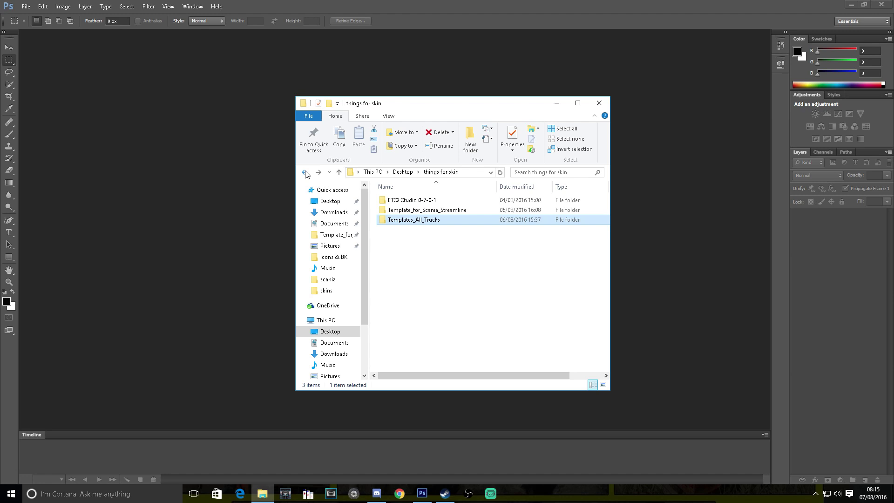
Revisit Templates All Trucks, return to things for skin, and shift the window left.
click(413, 204)
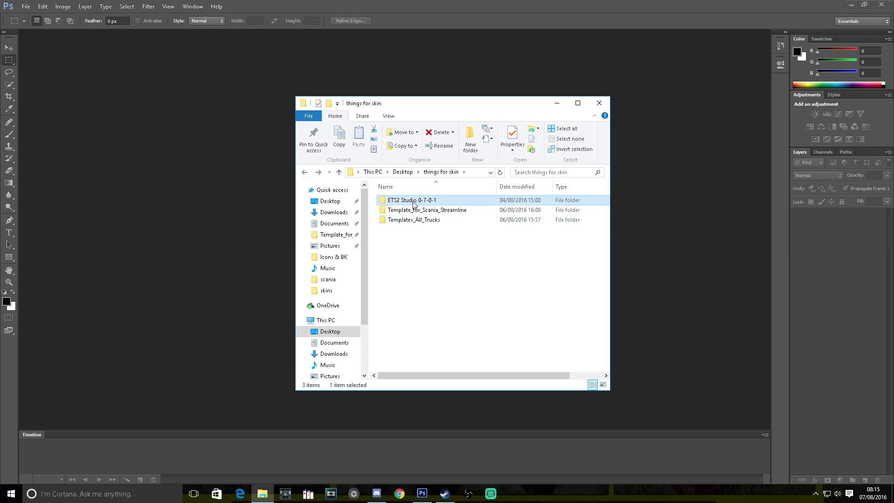
click(416, 214)
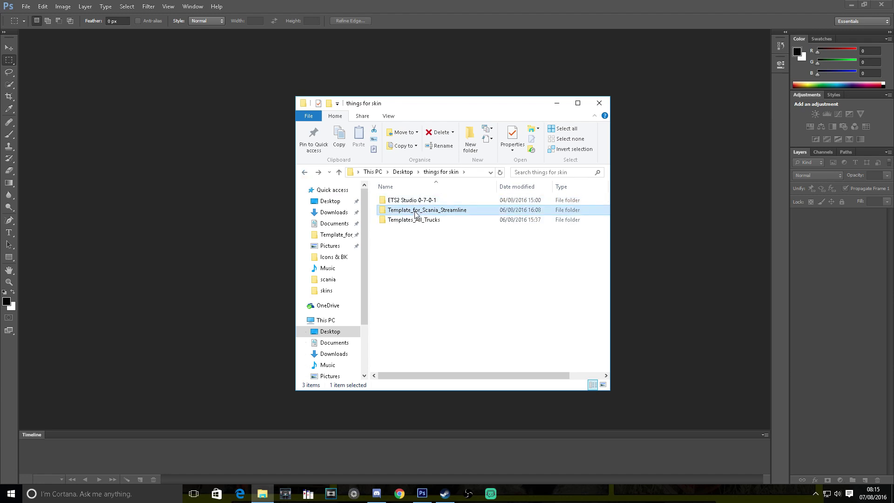
double_click(413, 220)
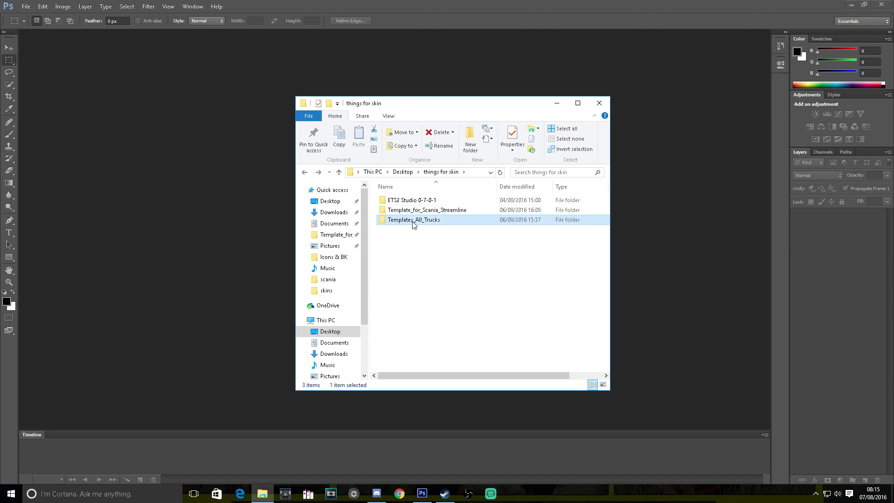
double_click(425, 204)
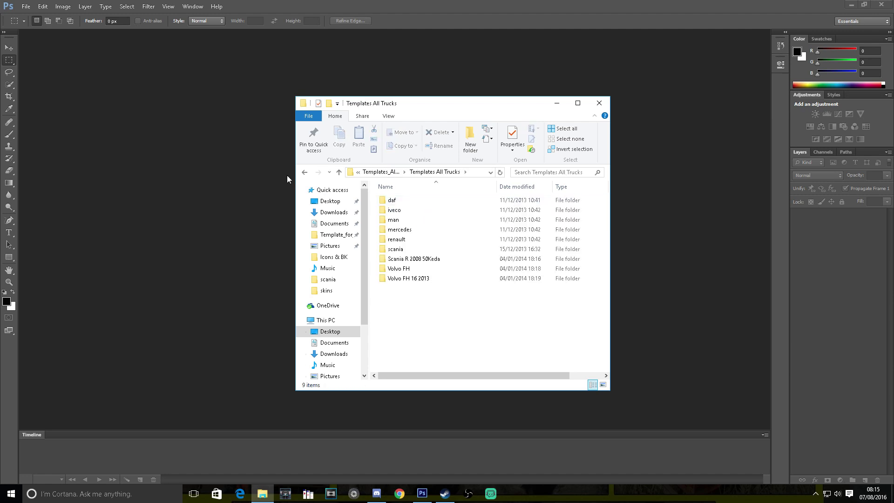
click(304, 172)
click(305, 172)
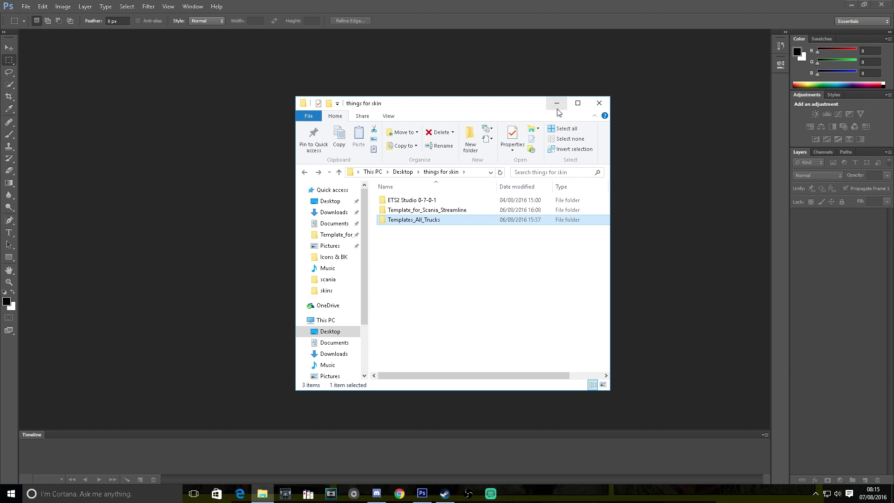
drag(506, 107, 486, 107)
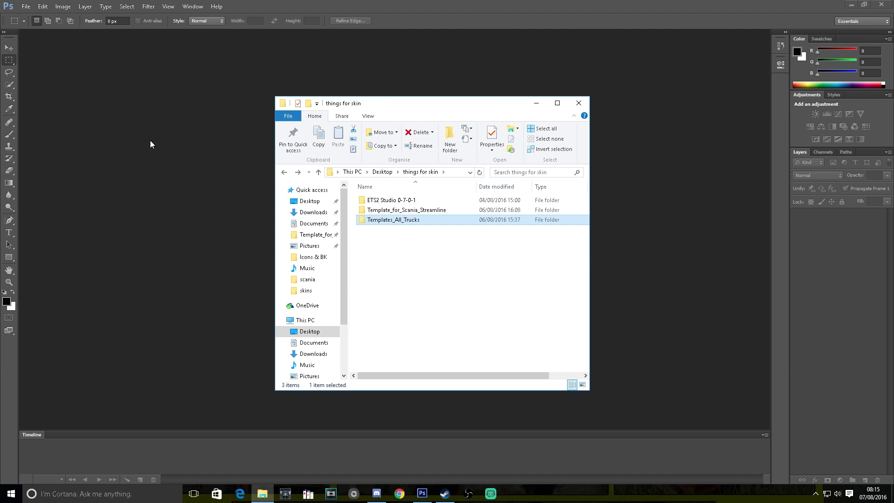
drag(447, 104, 434, 104)
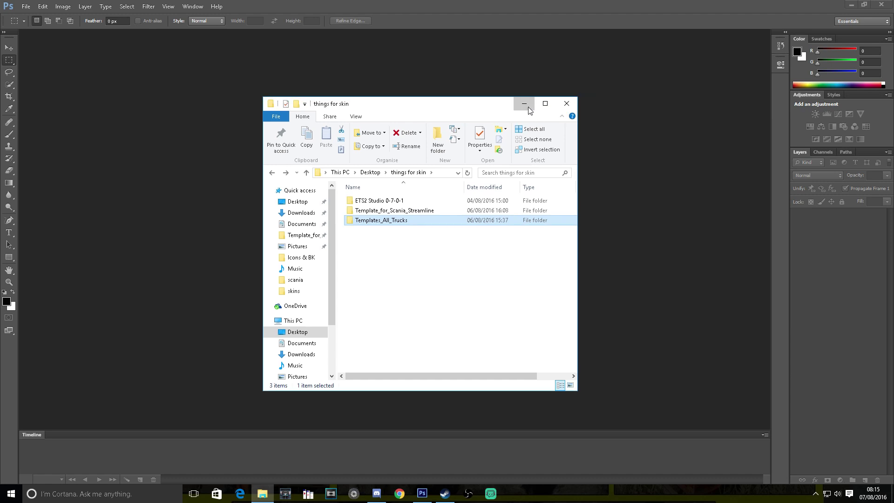
Open Template For Topline Cabin.jpg from Desktop > things for skin > Template_for_Scania_Streamline.
click(524, 103)
click(26, 7)
click(42, 25)
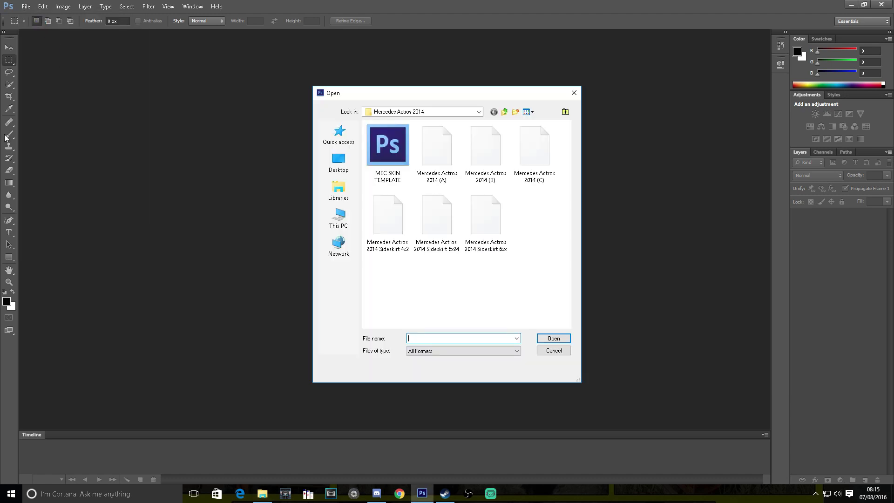
click(339, 191)
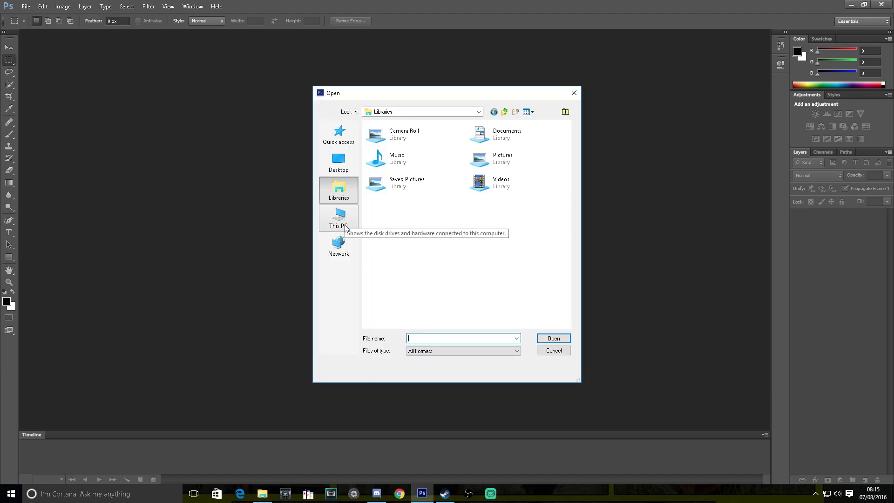
click(340, 165)
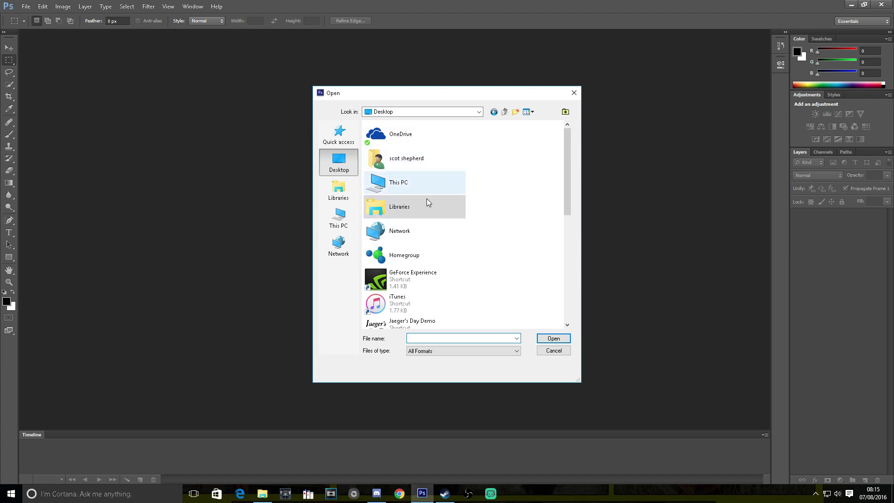
scroll(443, 239, down, 3)
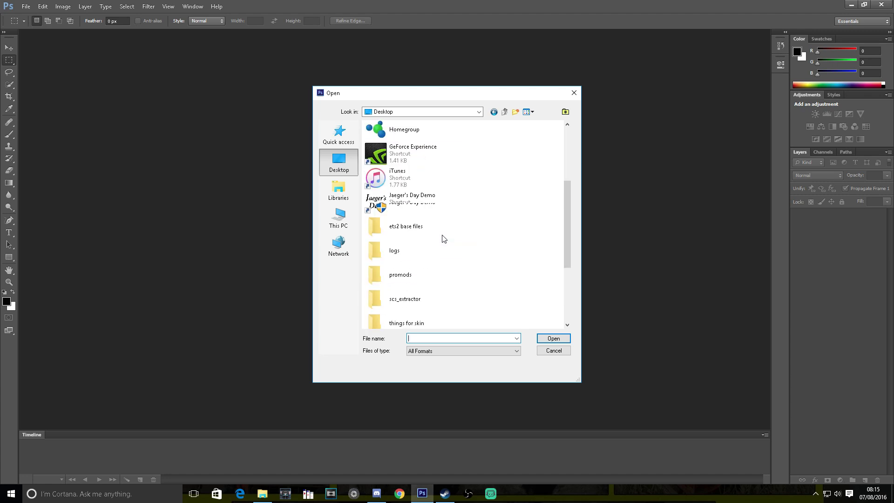
double_click(424, 321)
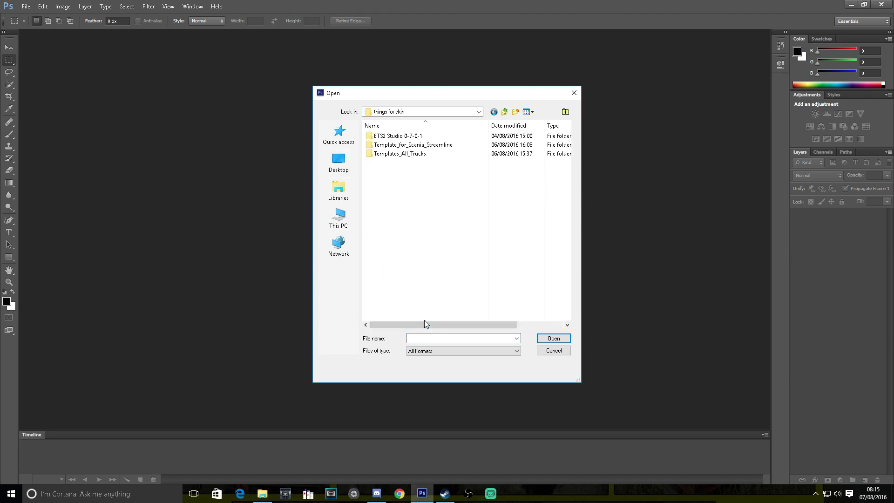
double_click(412, 146)
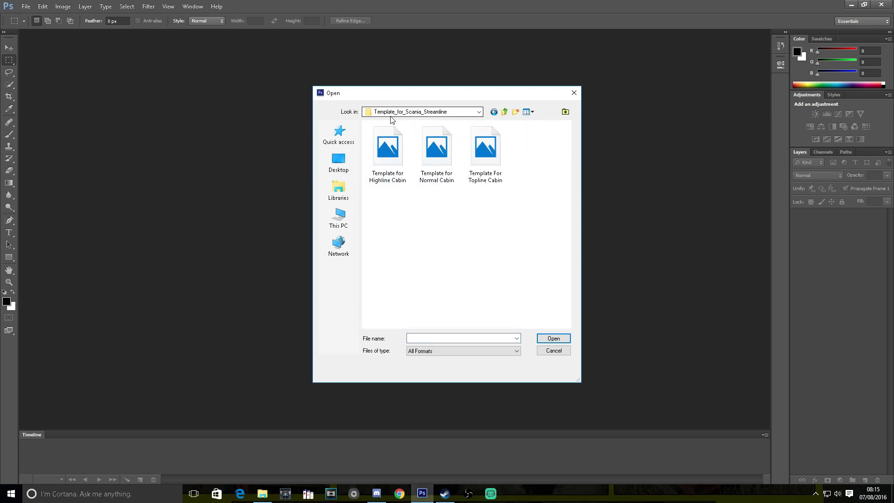
click(490, 183)
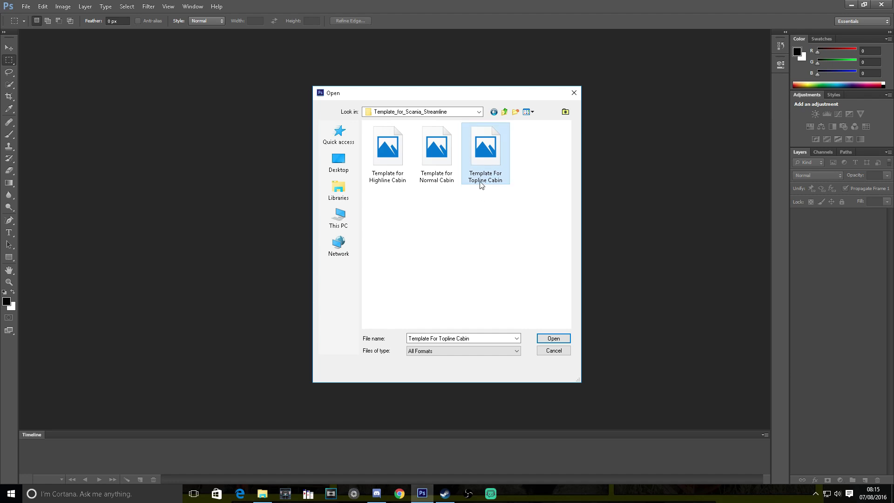
click(553, 339)
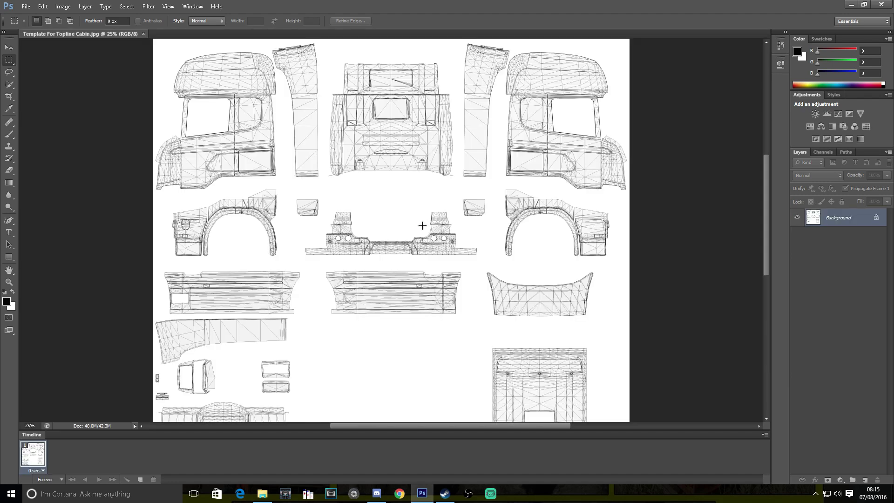
mouse_move(765, 191)
mouse_down()
mouse_move(758, 124)
mouse_move(748, 233)
mouse_move(762, 186)
mouse_up()
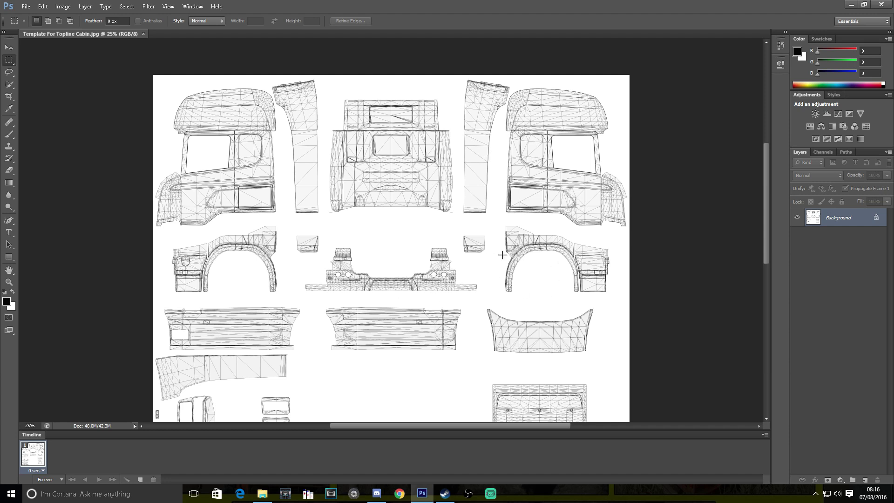
scroll(296, 314, down, 5)
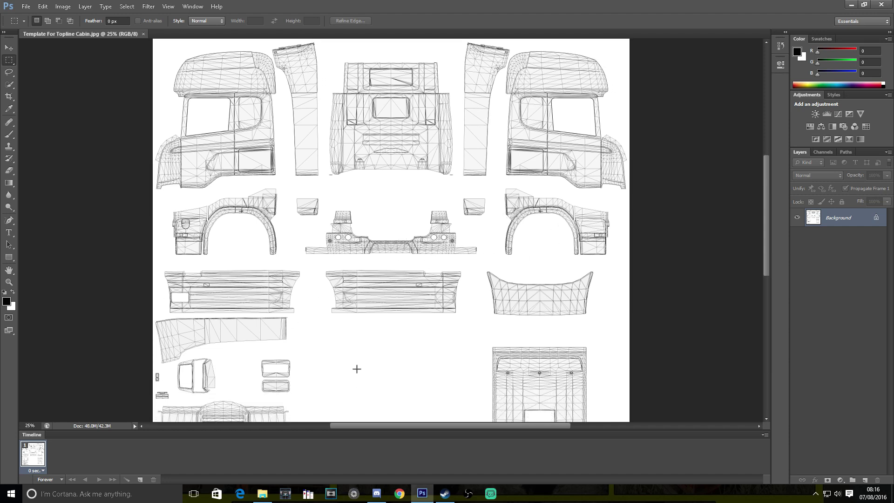
scroll(355, 360, down, 4)
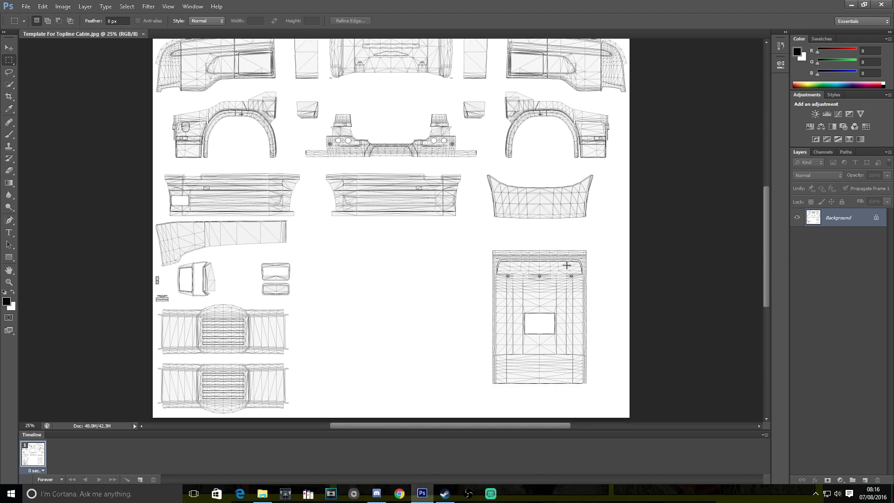
drag(769, 241, 768, 188)
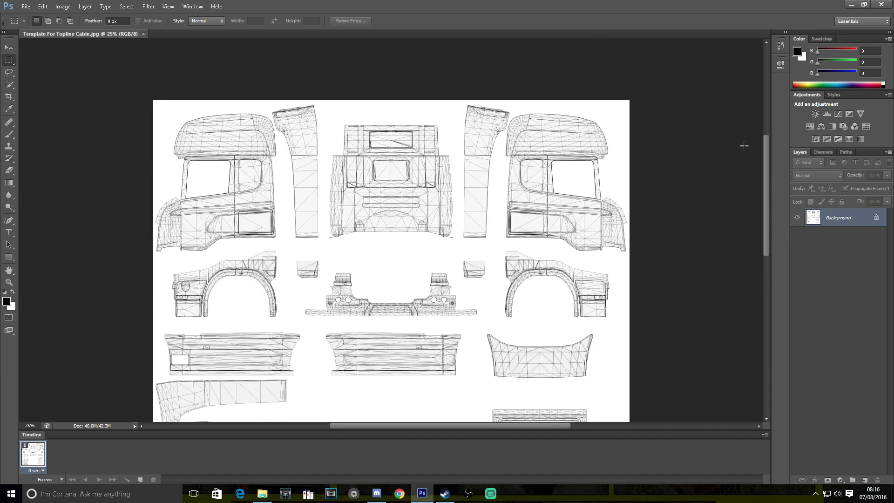
drag(767, 150, 764, 199)
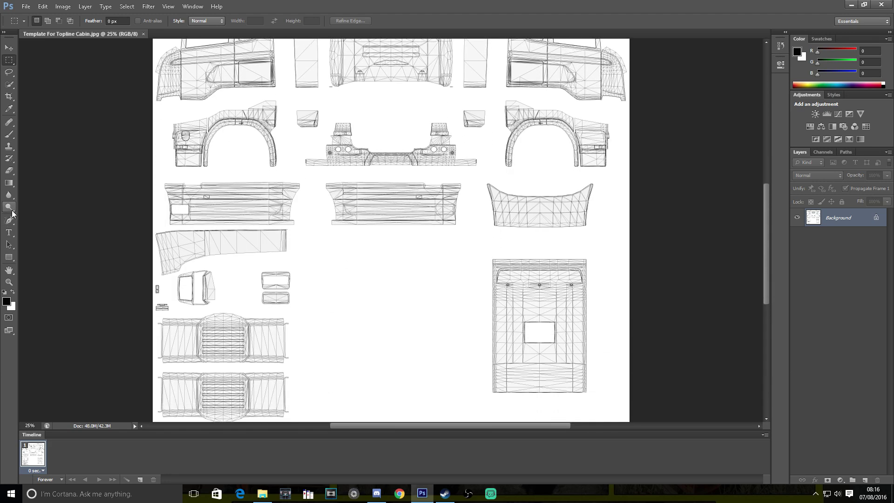
Type the channel name in 72 pt Road Rage and drag it onto the cabin roof panel.
click(8, 235)
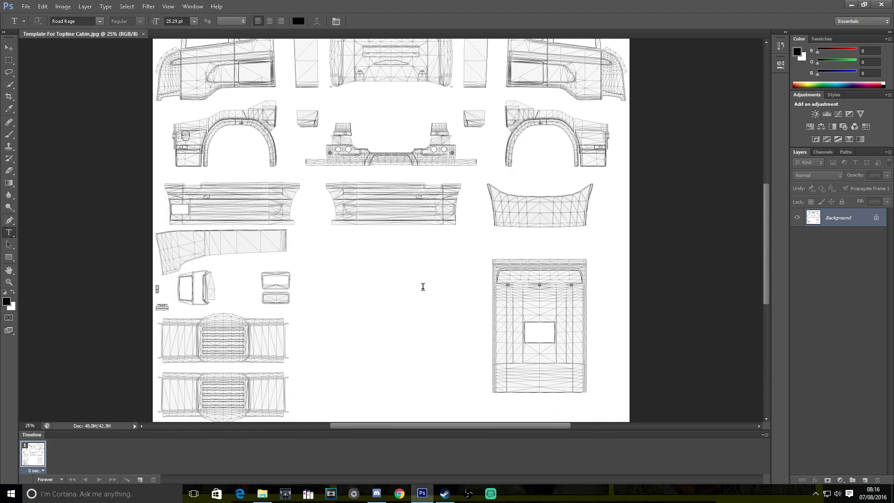
click(423, 287)
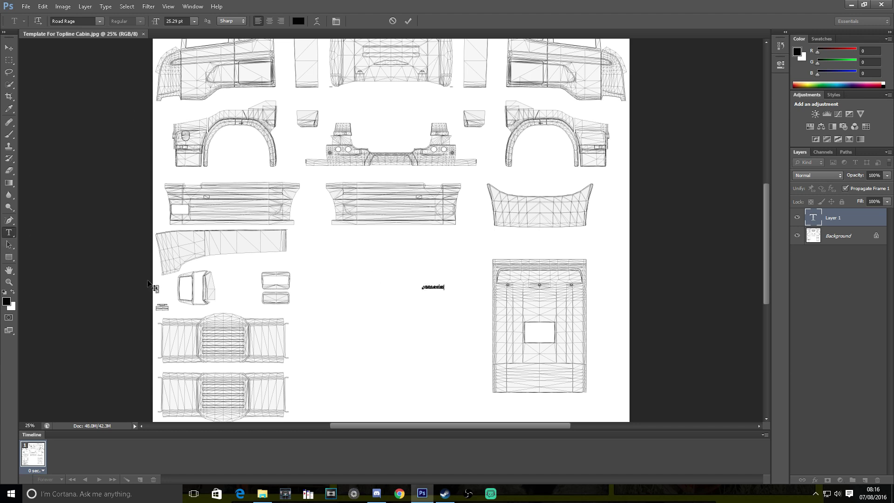
drag(422, 287, 450, 290)
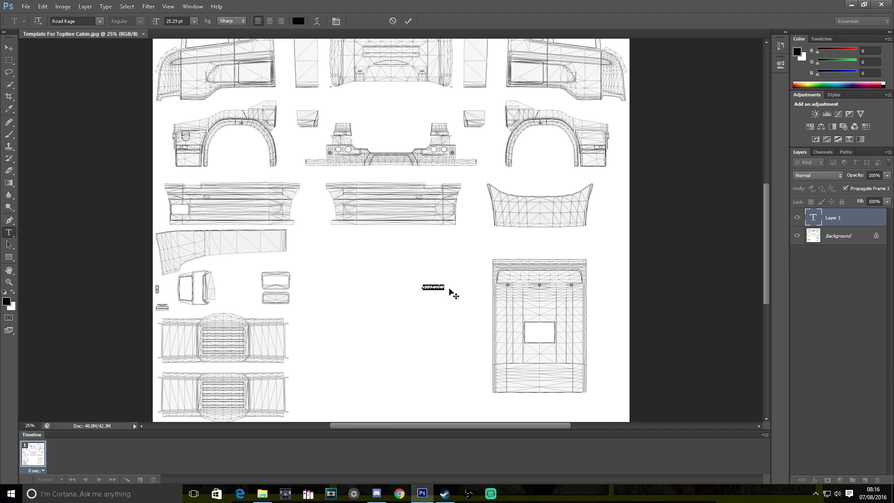
click(194, 21)
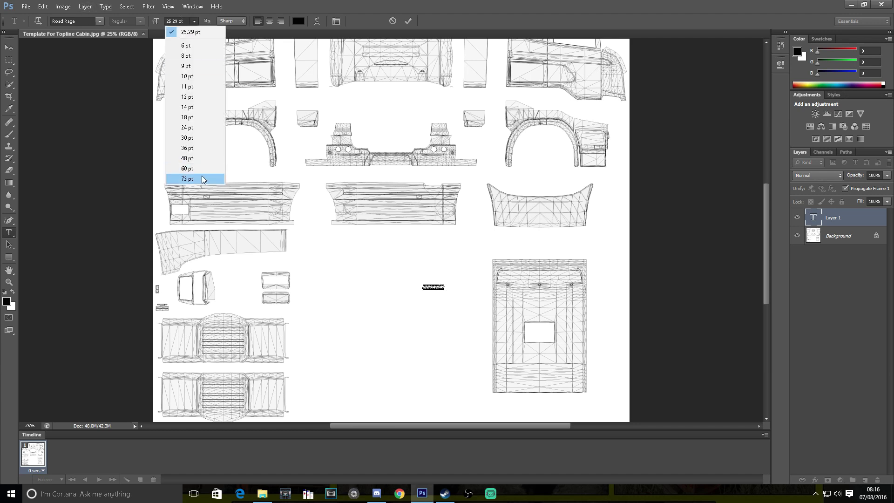
click(203, 183)
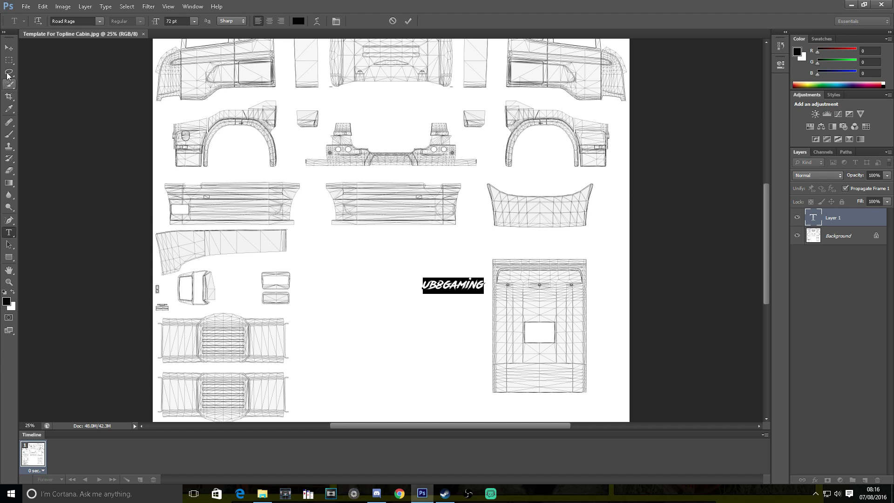
click(9, 47)
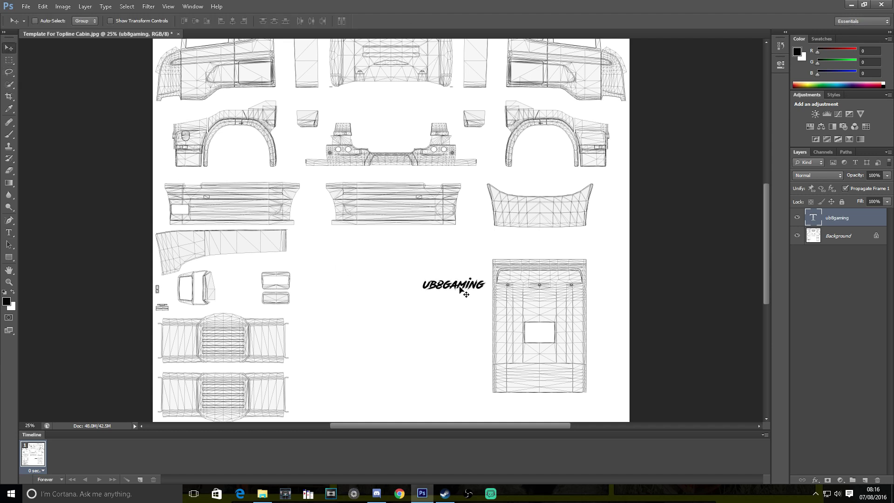
drag(461, 289, 549, 279)
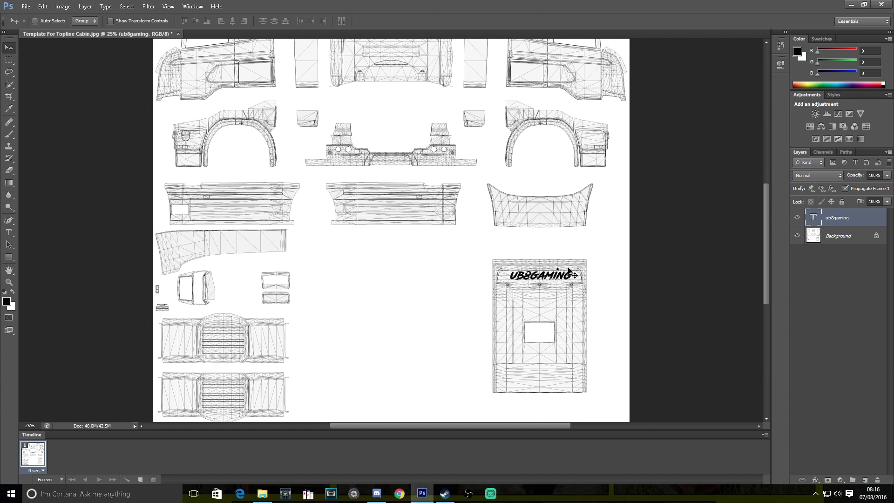
Rotate the name text 180° and fine-tune it along the roof panel's top edge.
click(110, 21)
click(581, 268)
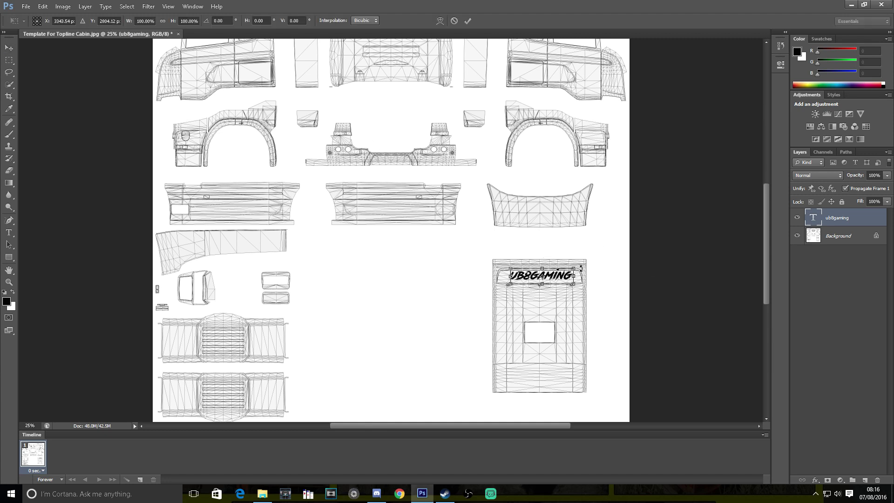
click(220, 21)
text(180)
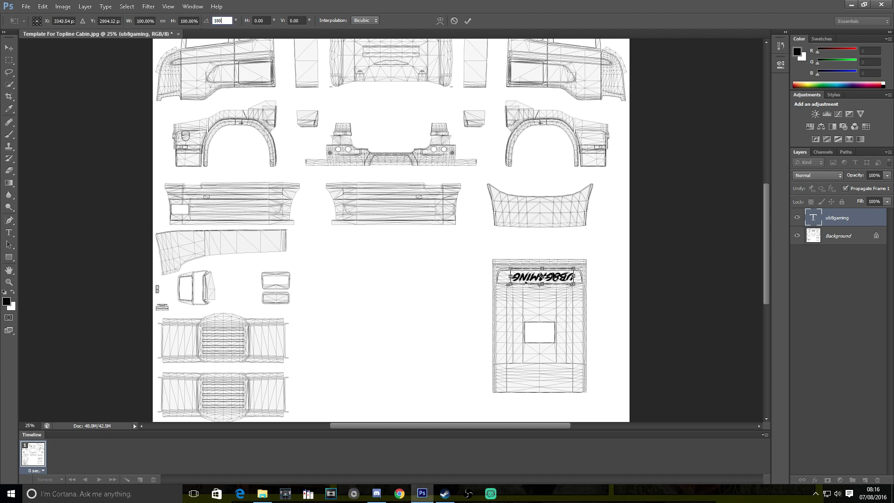
key(Return)
drag(555, 278, 539, 279)
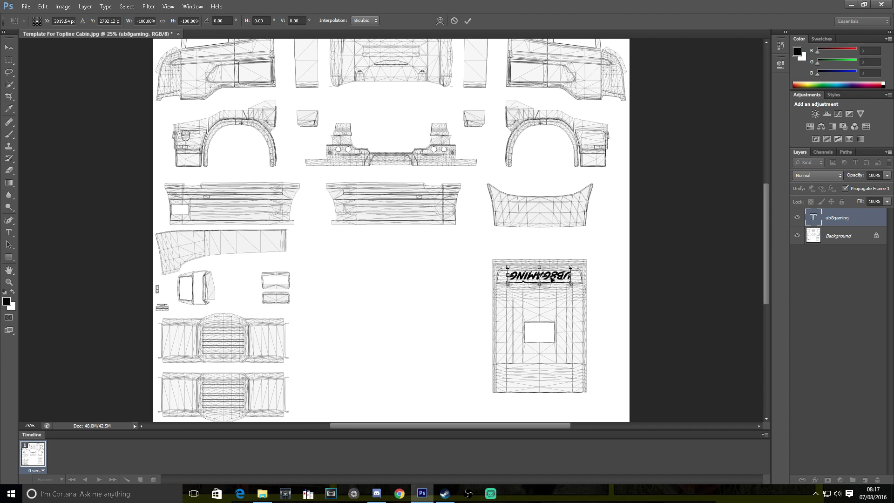
drag(551, 278, 550, 278)
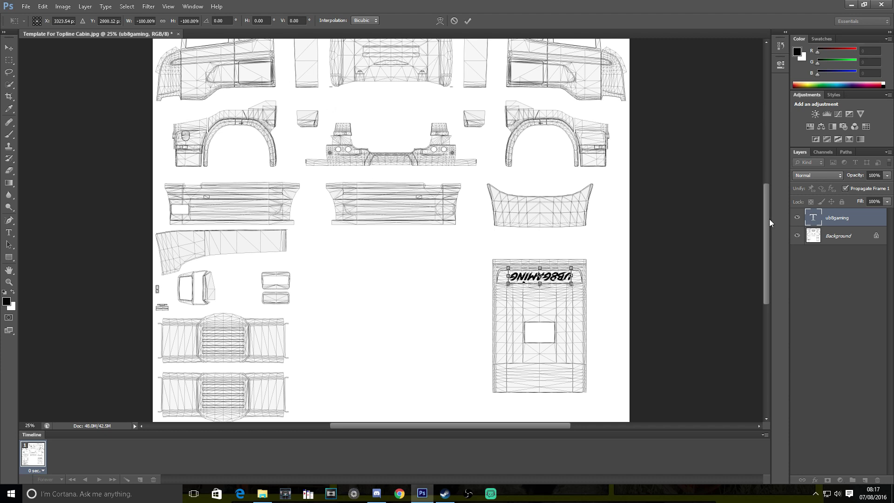
key(Return)
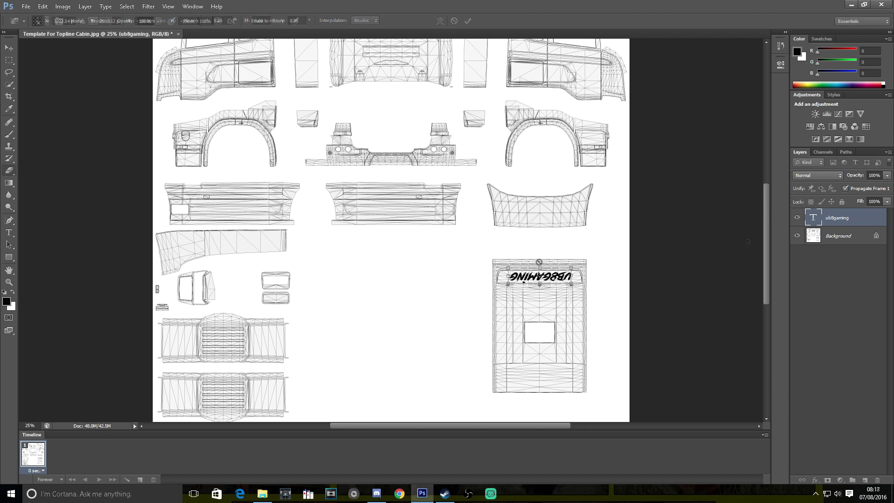
Draw a tall thin black rectangle (Rectangle 1, 64 × 1120 px) on the blank canvas.
key(e)
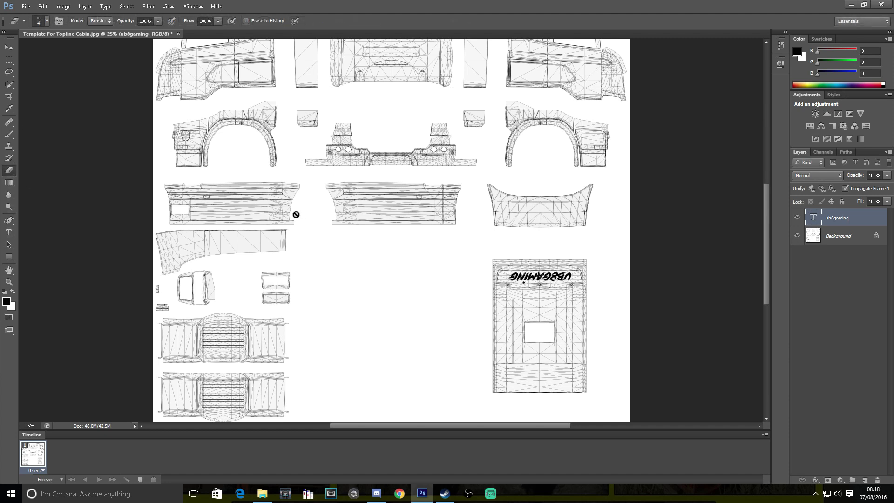
click(9, 257)
drag(337, 287, 343, 404)
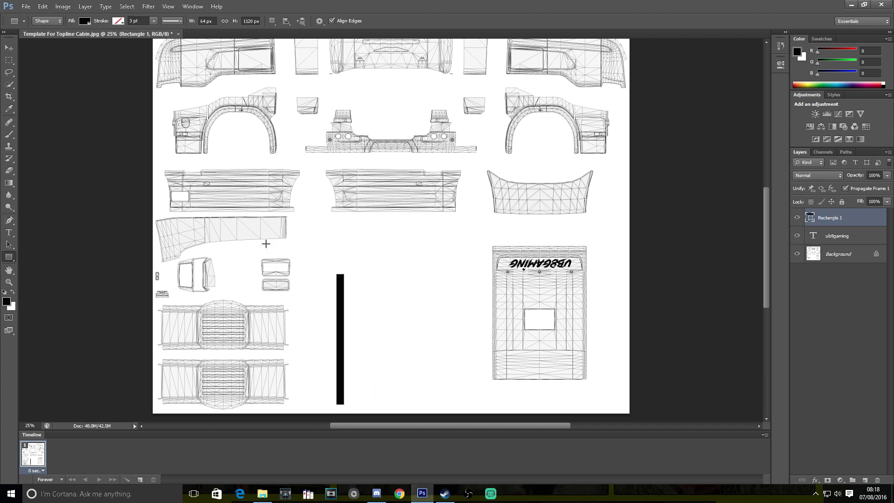
Move the black bar up onto the centre panel and rasterize the rectangle shape.
key(v)
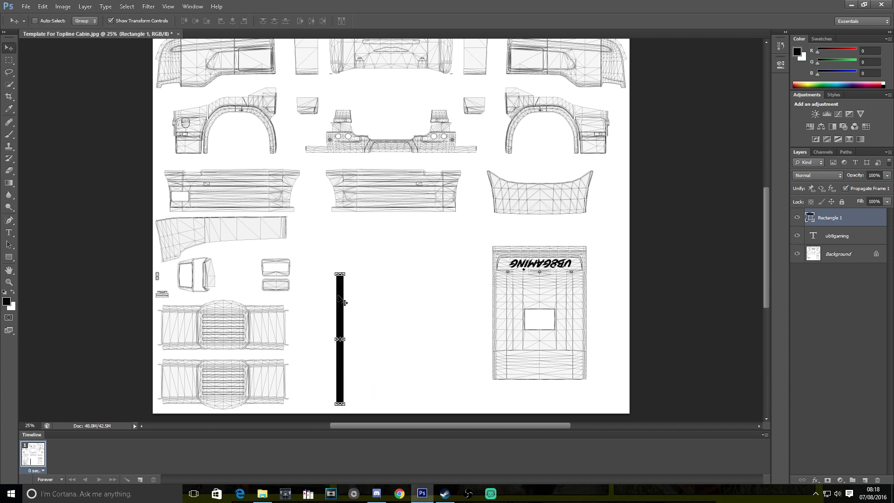
drag(340, 298, 347, 195)
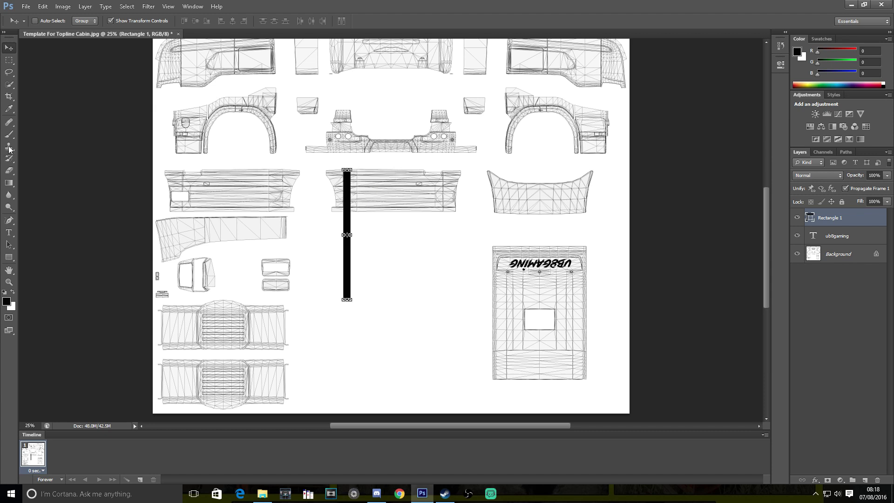
click(8, 170)
click(314, 251)
click(419, 183)
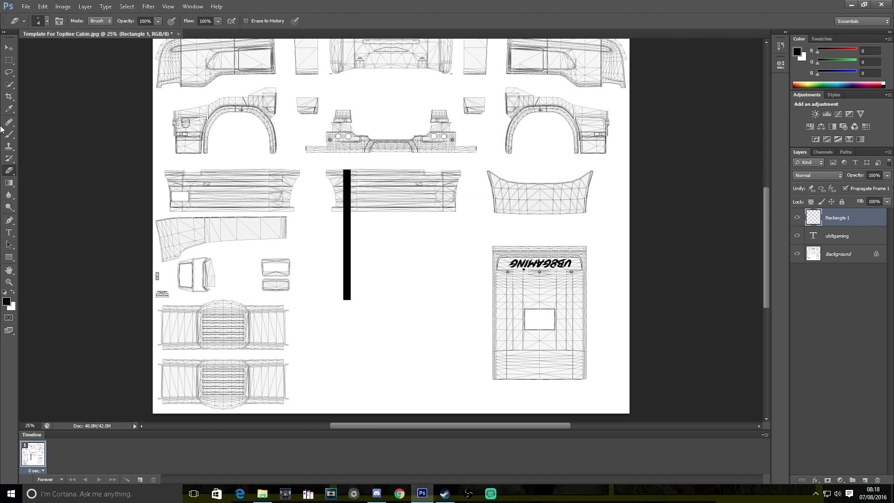
Delete the part of the bar hanging below the panel and deselect.
click(8, 60)
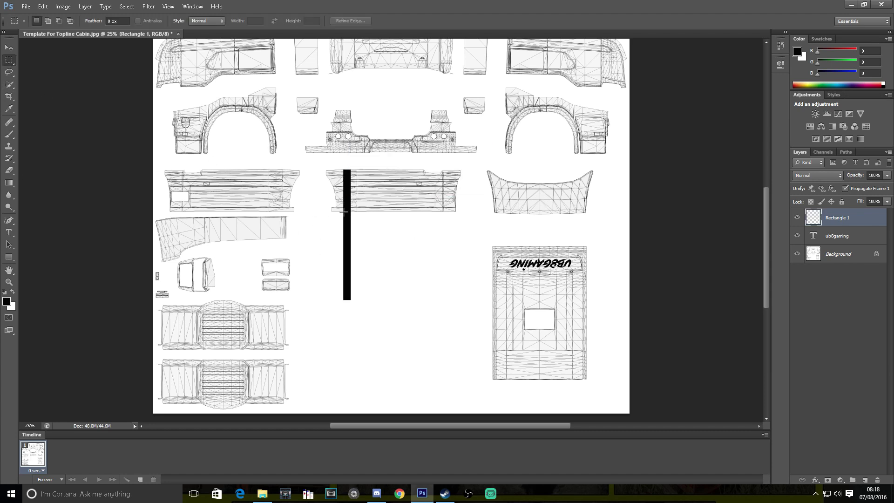
drag(344, 212, 359, 320)
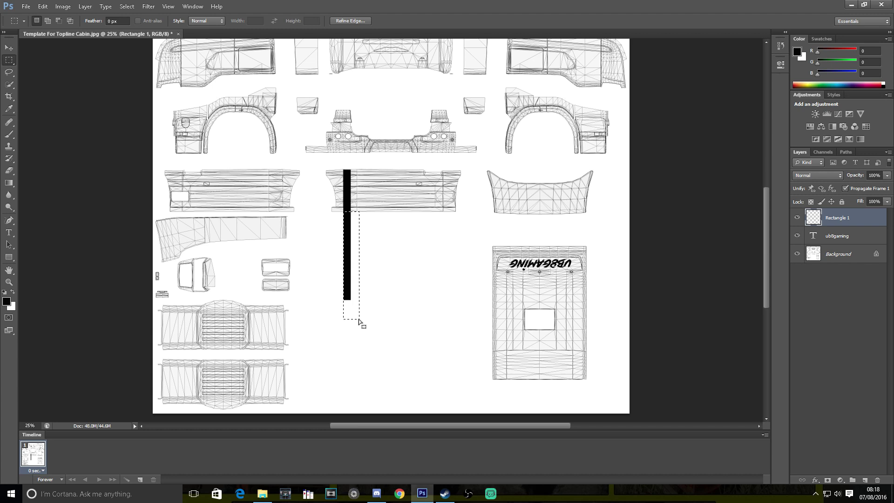
key(Delete)
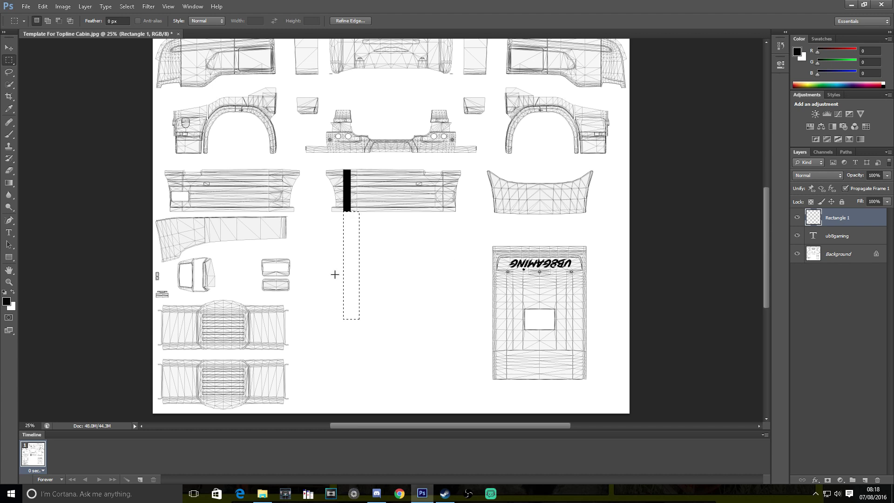
click(327, 288)
Duplicate the stripe layer three times, nudging each copy right with Shift+Right.
click(8, 48)
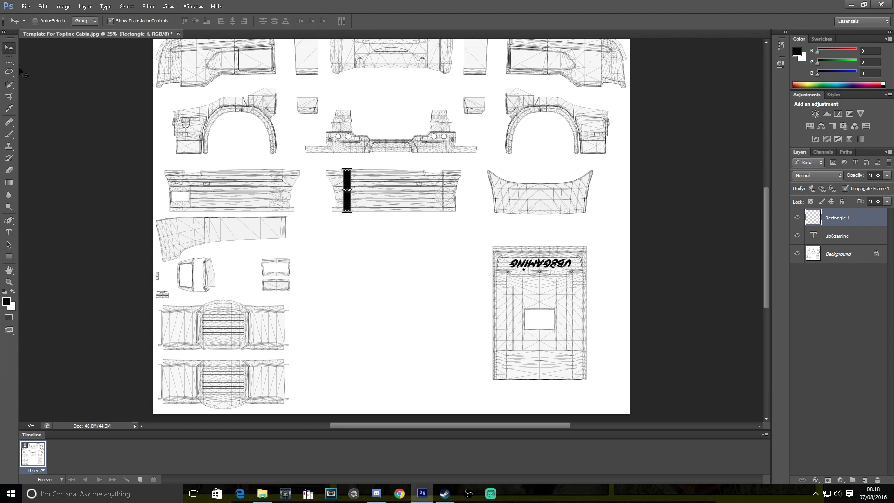
right_click(842, 214)
click(791, 192)
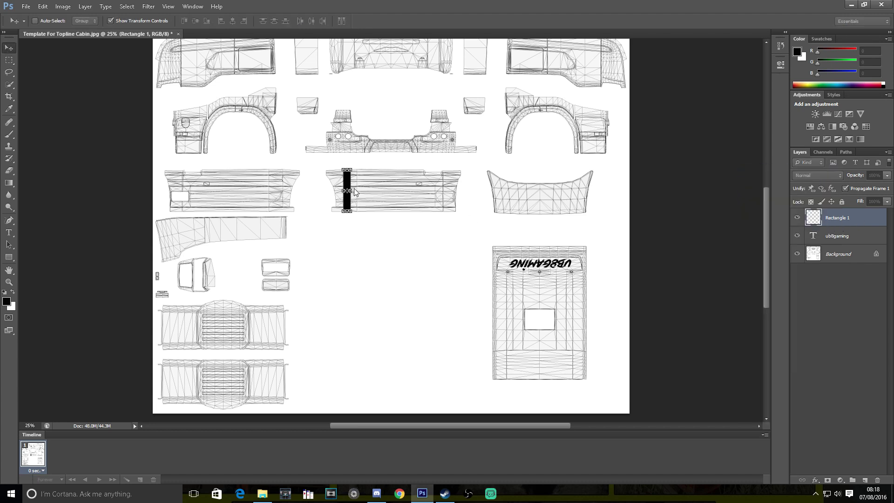
key(Return)
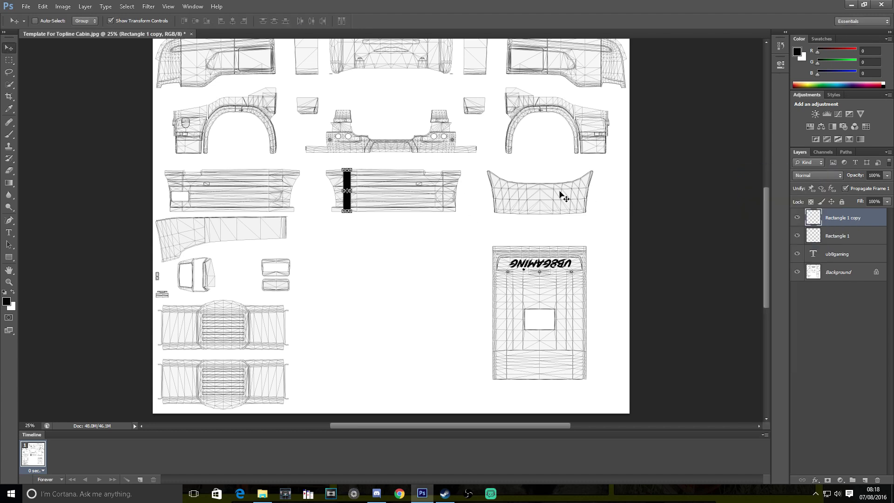
key(shift+Right)
key(shift+Right)
key(shift+Right)
key(shift+Right)
key(shift+Right)
key(shift+Right)
key(shift+Right)
key(shift+Right)
key(shift+Right)
key(shift+Right)
key(shift+Right)
key(shift+Right)
right_click(841, 225)
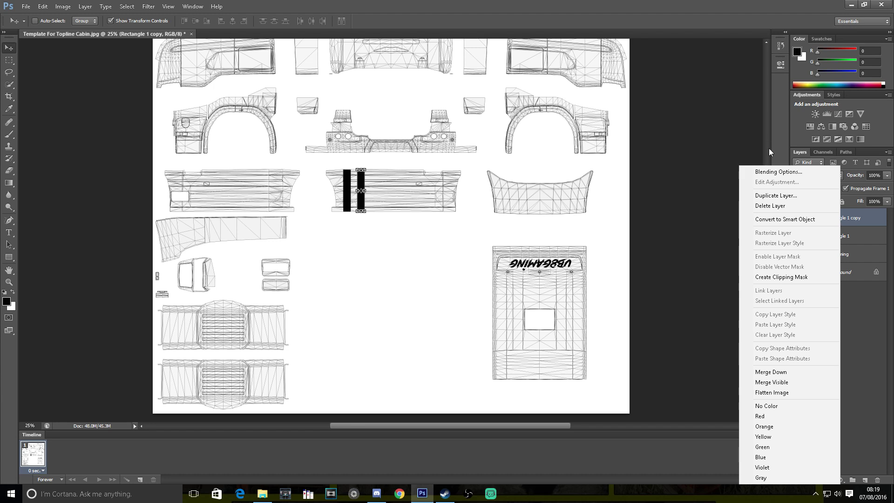
click(764, 195)
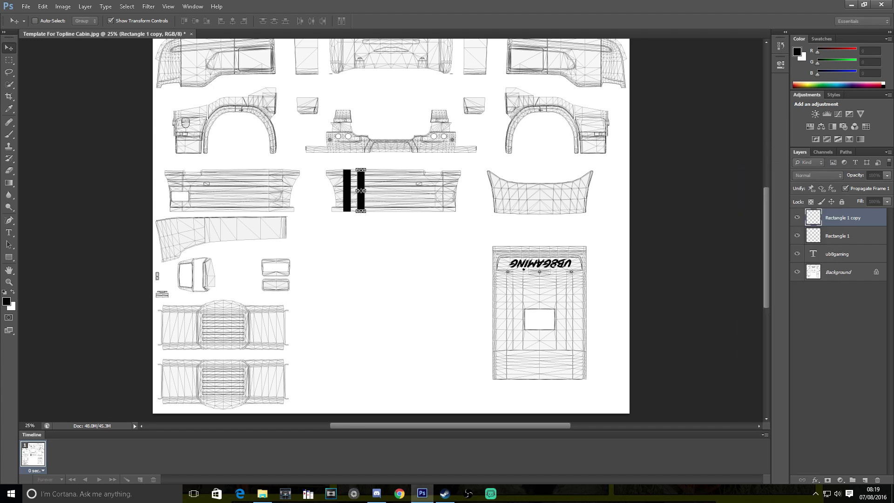
key(shift+Right)
key(shift+Right)
key(shift+Right)
key(shift+Right)
key(shift+Right)
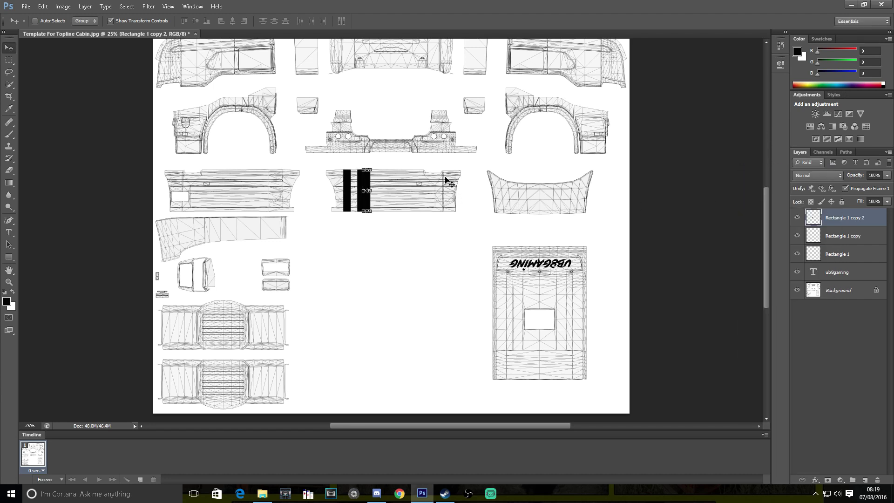
key(shift+Right)
key(shift+Right)
key(shift+Right)
key(shift+Right)
key(shift+Right)
key(shift+Right)
right_click(843, 230)
click(775, 195)
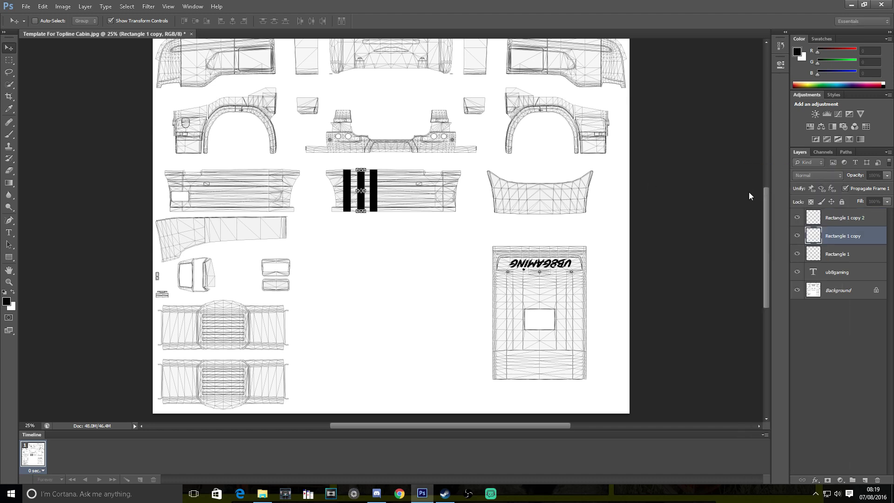
key(Return)
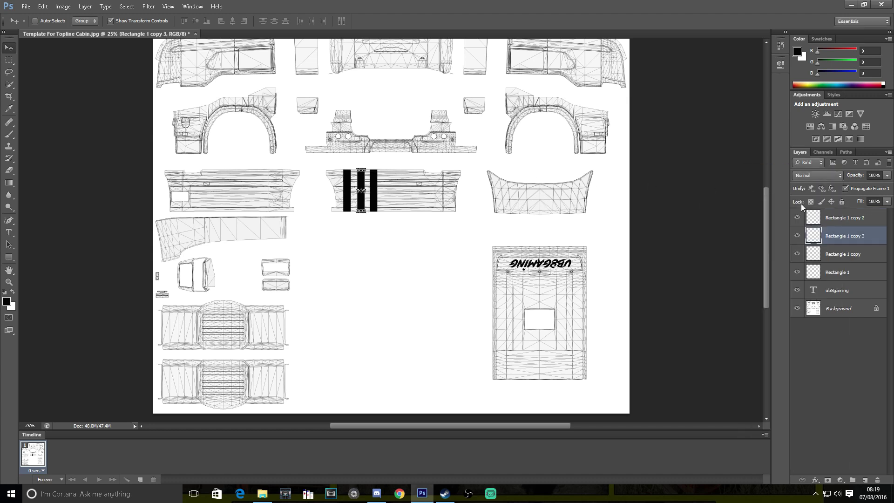
key(shift+Right)
key(shift+Right)
key(shift+Right)
key(shift+Right)
key(shift+Right)
key(shift+Right)
key(shift+Right)
key(shift+Right)
key(shift+Right)
key(shift+Right)
key(shift+Right)
key(shift+Right)
key(shift+Right)
key(shift+Right)
key(shift+Right)
key(shift+Right)
key(shift+Right)
key(shift+Right)
key(shift+Right)
key(shift+Right)
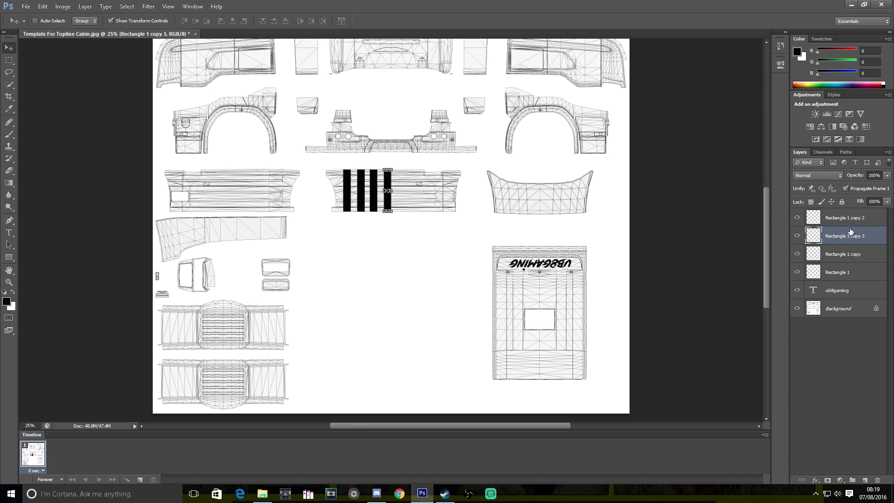
Add three more stripe copies up to Rectangle 1 copy 6, spacing the row evenly.
right_click(850, 231)
click(792, 201)
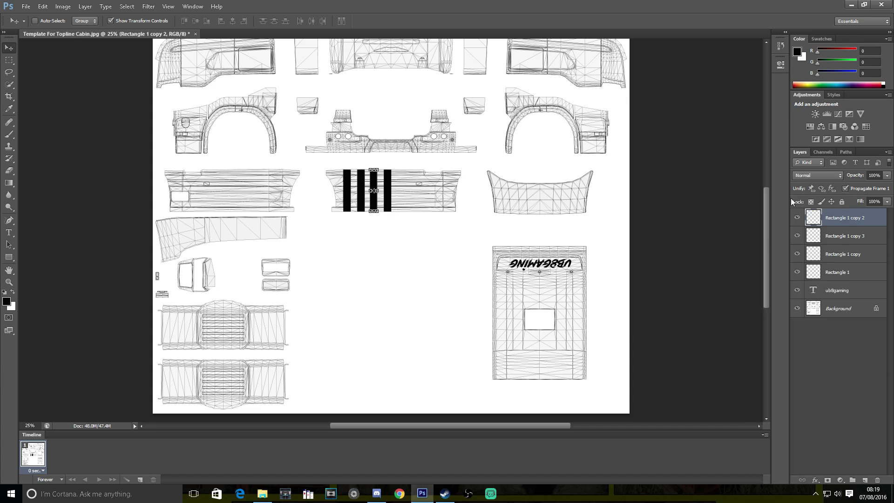
key(Return)
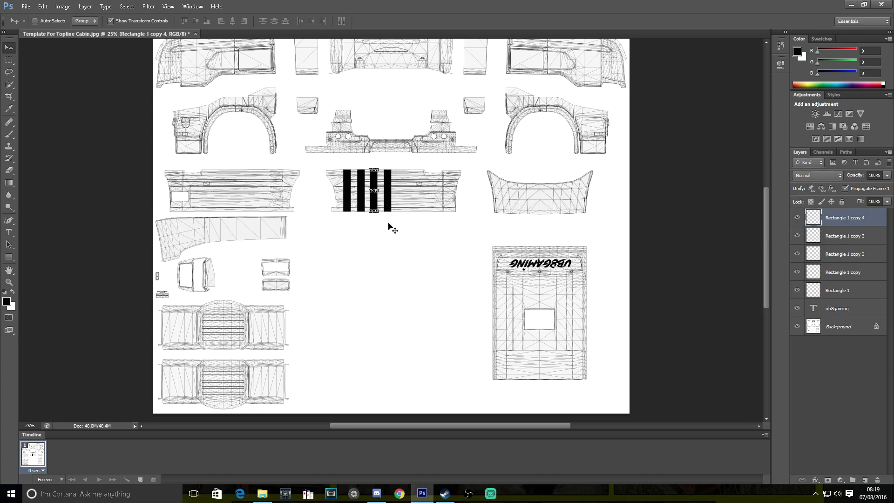
key(shift+Right)
key(shift+Right)
key(shift+Right)
key(shift+Right)
key(shift+Right)
key(shift+Right)
key(shift+Right)
key(shift+Right)
key(shift+Right)
key(shift+Right)
key(shift+Right)
key(shift+Right)
key(shift+Right)
key(shift+Right)
key(shift+Right)
key(shift+Right)
key(shift+Right)
key(shift+Right)
key(shift+Right)
key(shift+Right)
right_click(843, 218)
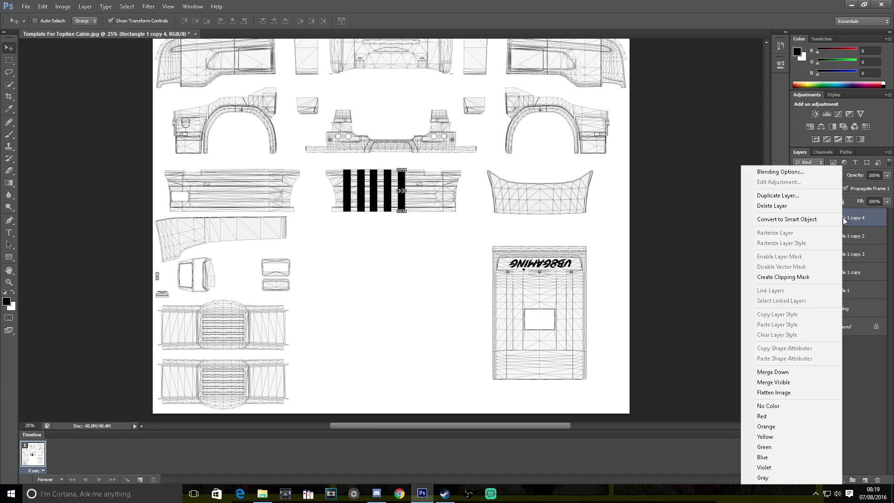
click(778, 194)
key(Return)
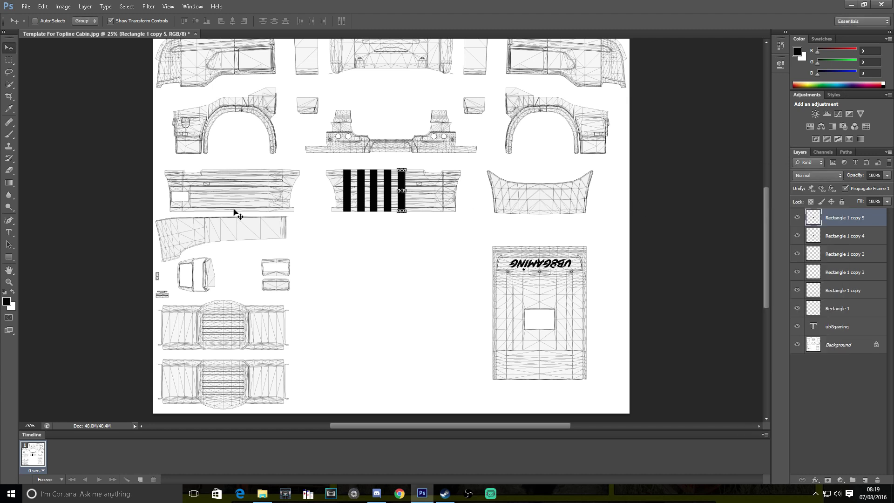
key(shift+Right)
key(shift+Right)
key(shift+Right)
key(shift+Right)
key(shift+Right)
key(shift+Right)
key(shift+Right)
key(shift+Right)
key(shift+Right)
key(shift+Right)
right_click(843, 219)
click(774, 196)
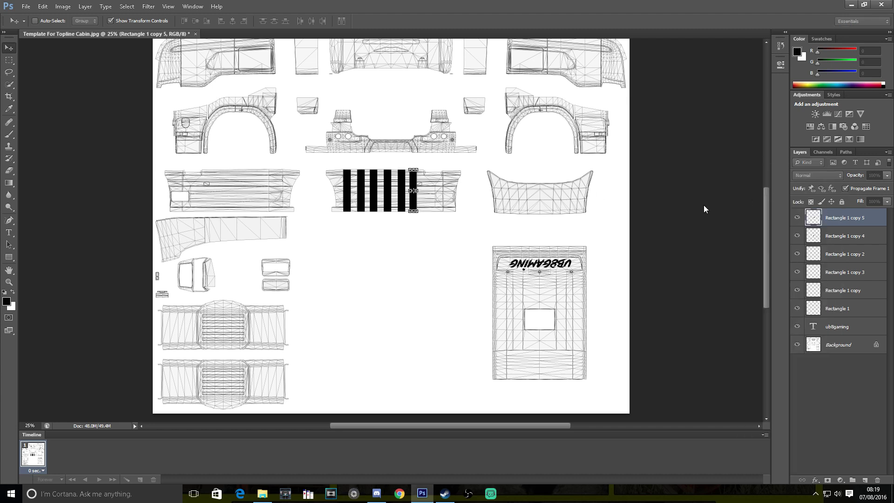
key(Return)
key(shift+Right)
key(shift+Right)
key(shift+Right)
key(shift+Right)
key(shift+Right)
key(shift+Right)
key(shift+Right)
key(shift+Right)
key(shift+Right)
key(shift+Right)
key(shift+Right)
key(shift+Right)
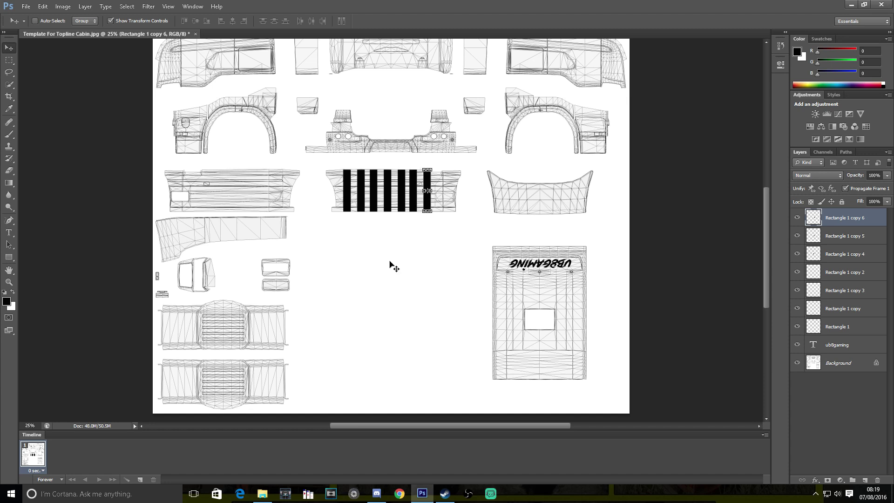
Scroll the canvas up to the cab side panels and bring up the name text layer's options.
mouse_move(769, 204)
mouse_down()
mouse_move(769, 220)
mouse_move(766, 196)
mouse_up()
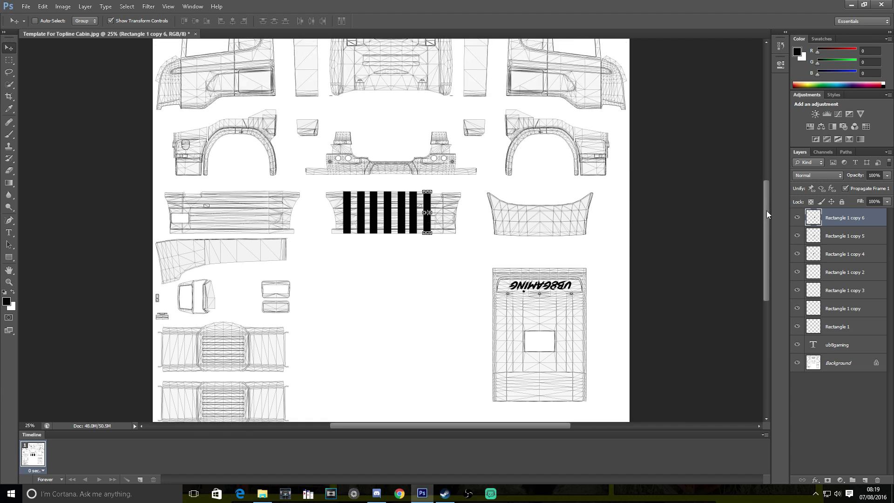
drag(766, 211, 761, 172)
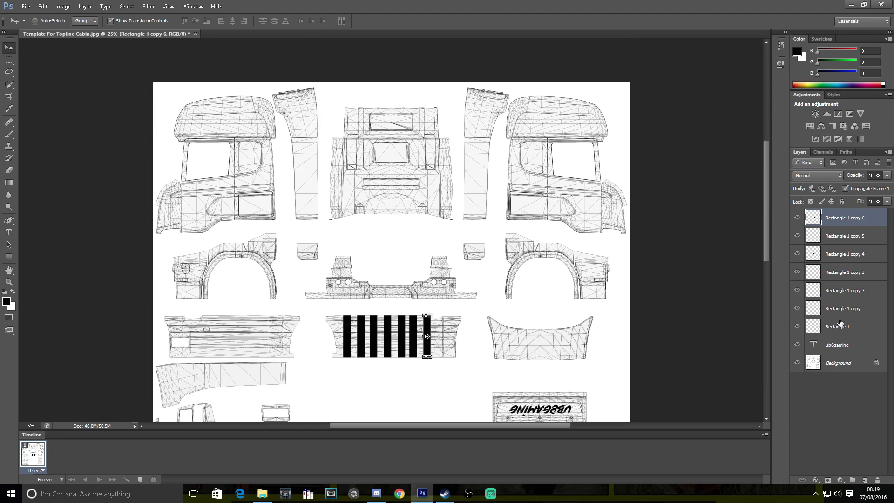
right_click(843, 350)
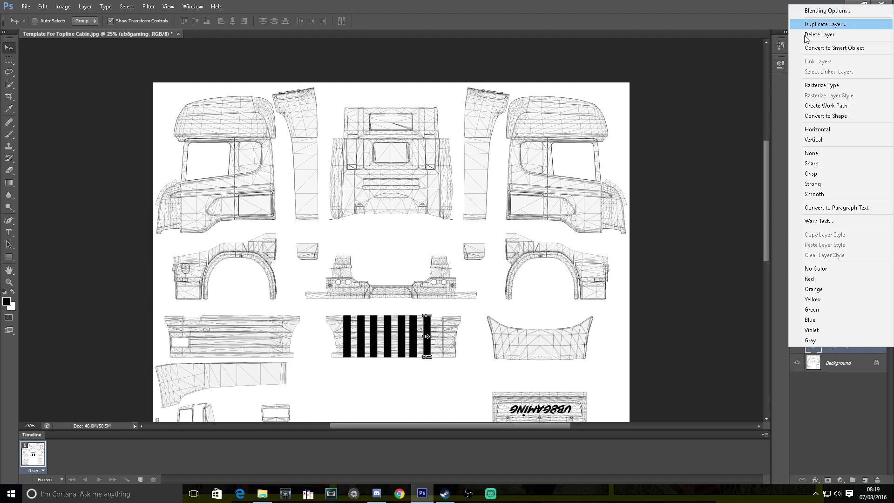
Duplicate the name text layer and move the copy onto the right cab side panel.
click(826, 24)
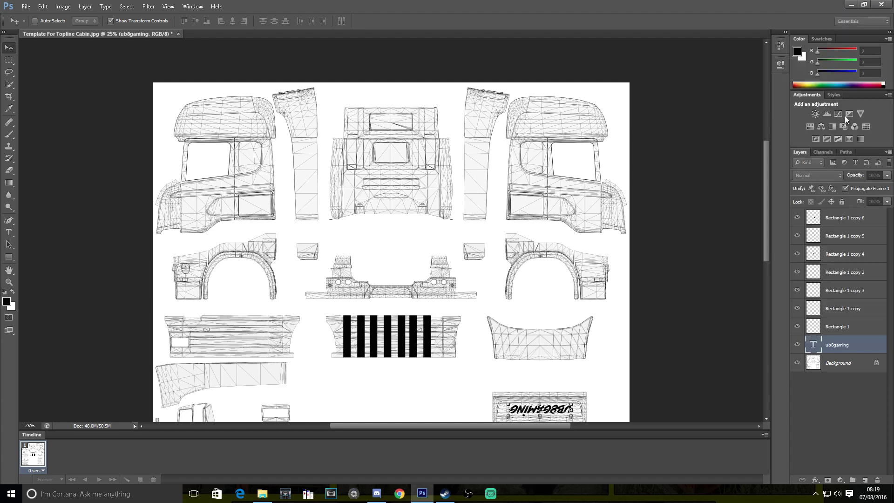
key(Return)
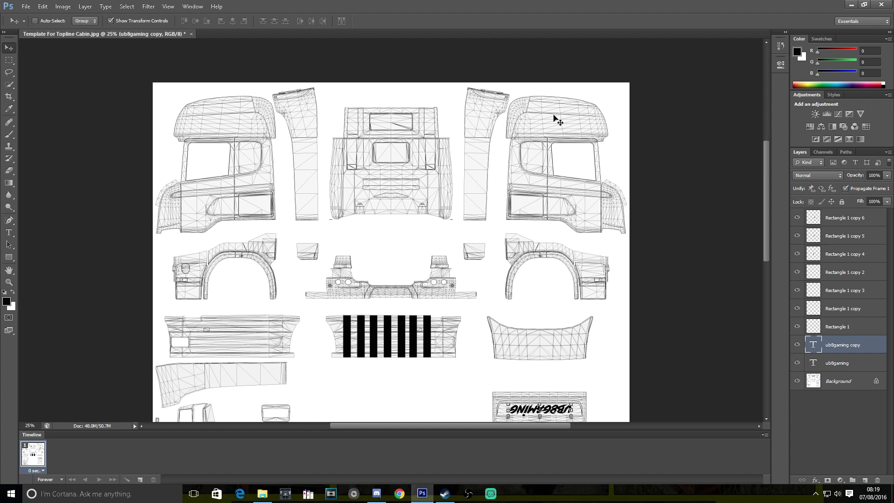
drag(546, 412, 570, 211)
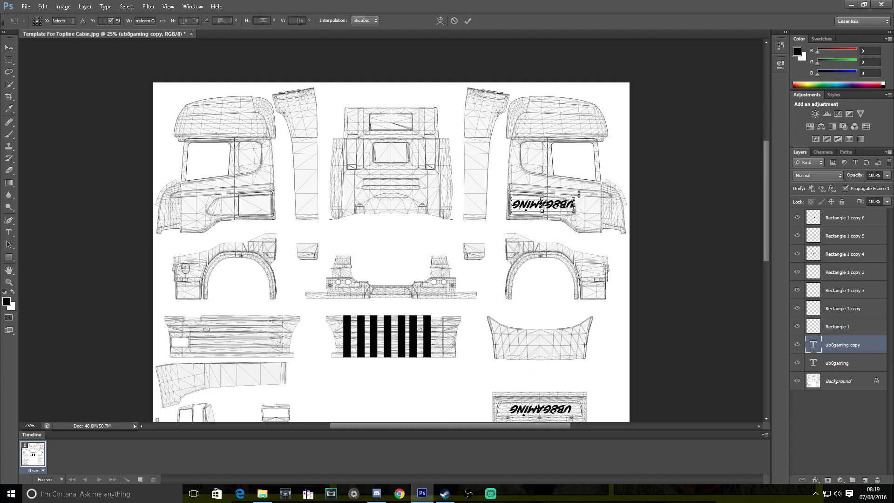
Rotate the copy 180° to read upright and place it near the panel's top.
key(ctrl+t)
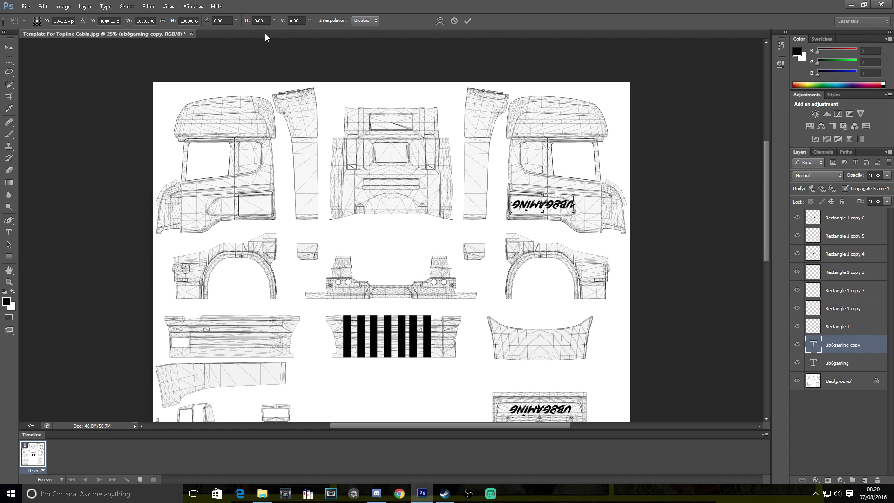
click(221, 21)
key(BackSpace)
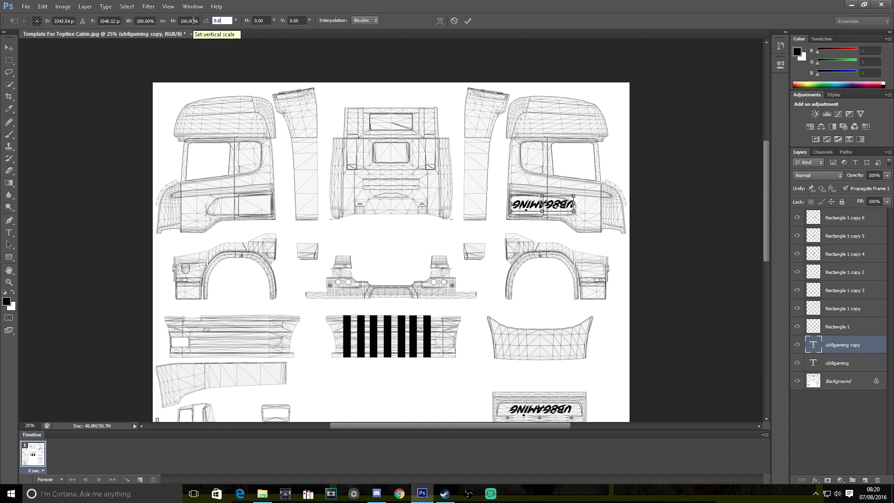
text(180)
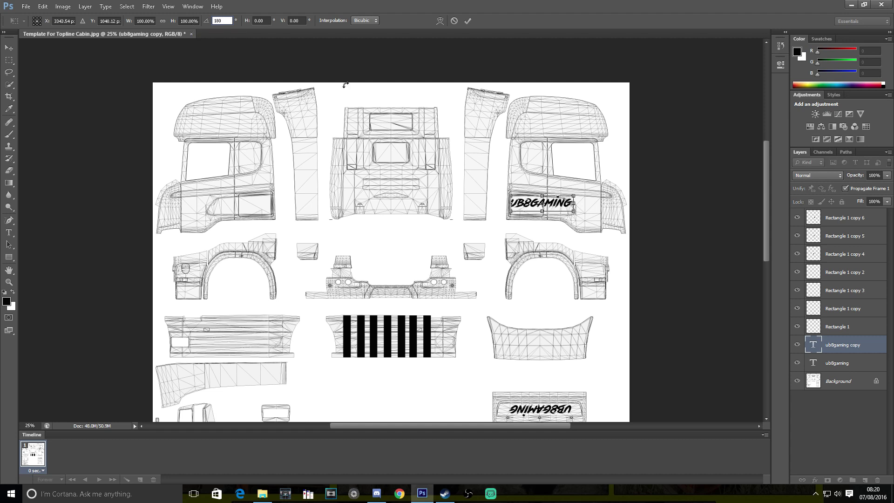
drag(535, 210, 559, 132)
key(Down)
key(Down)
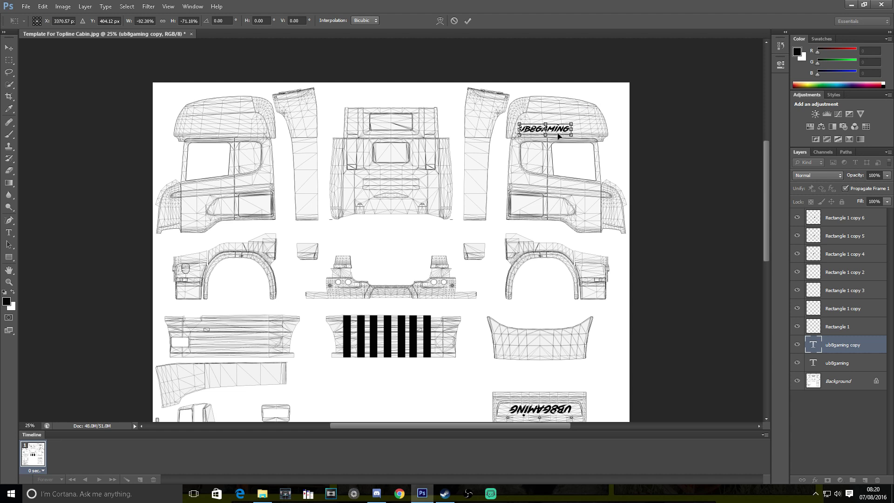
click(9, 48)
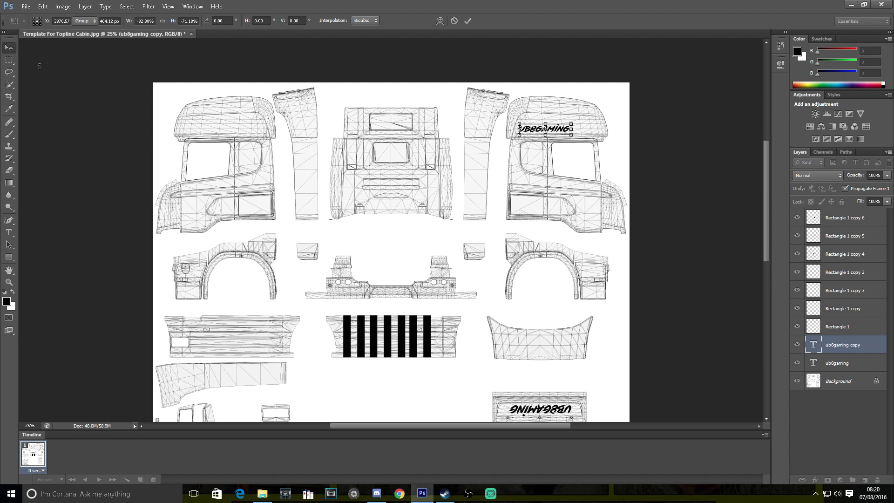
Duplicate the ub8gaming copy layer as ub8gaming copy 2 and place it near the top of the left cab side.
right_click(841, 346)
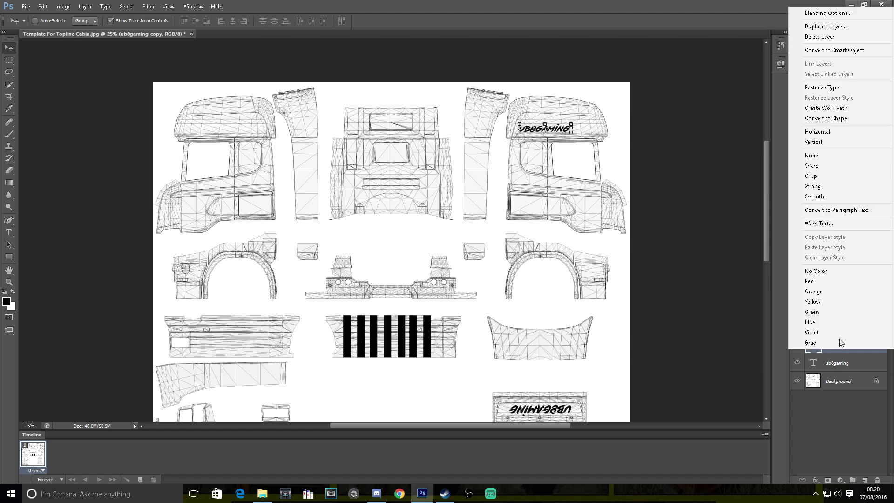
click(820, 28)
key(Return)
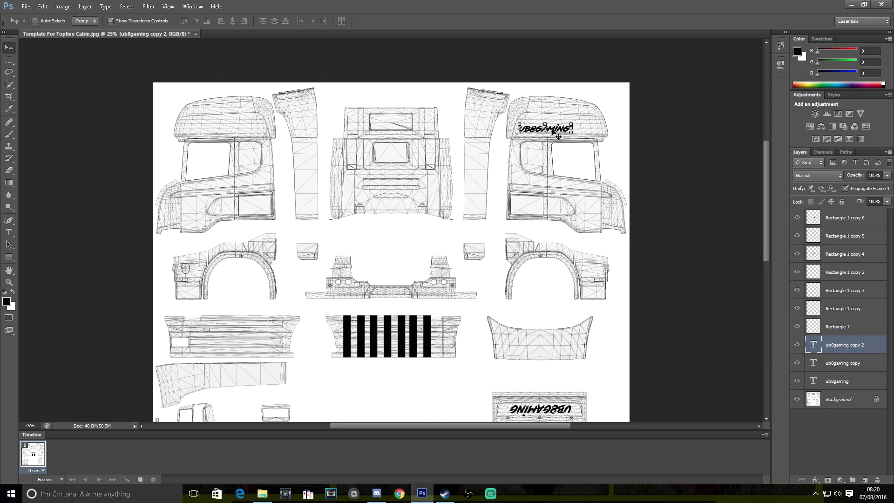
drag(562, 132, 257, 137)
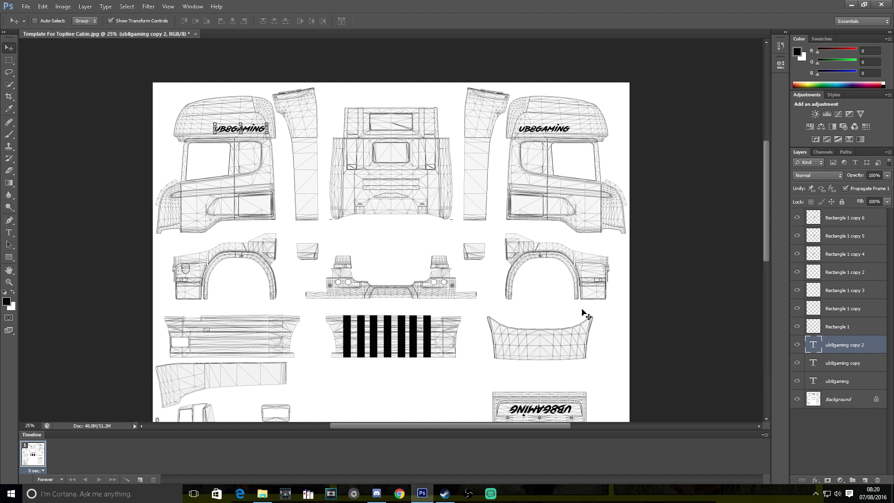
scroll(586, 316, down, 5)
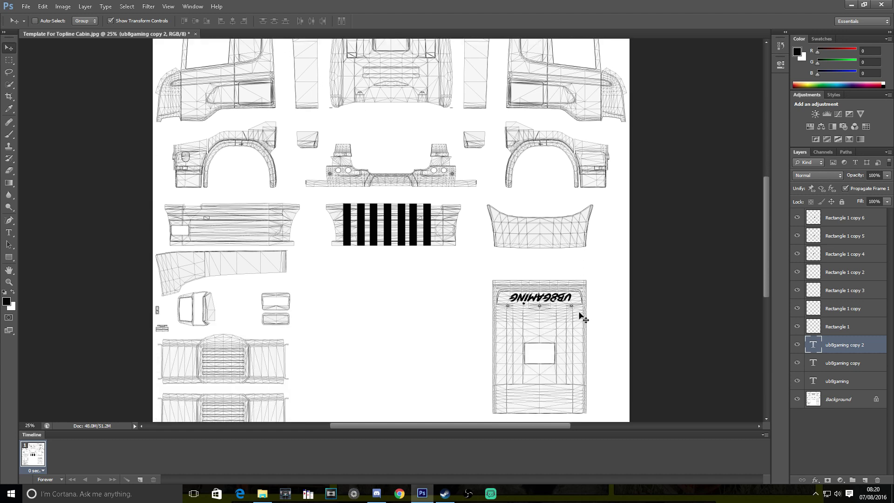
scroll(582, 317, down, 2)
scroll(582, 317, up, 3)
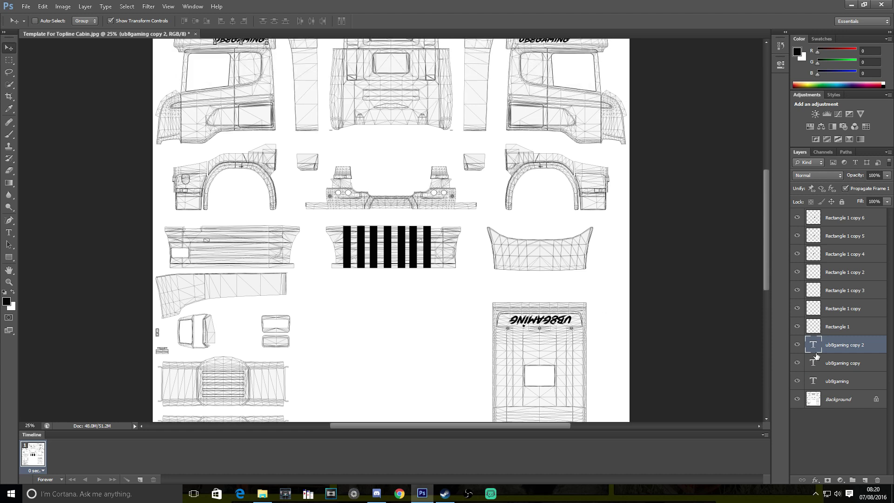
Duplicate the Rectangle 1 copy 3 stripe as Rectangle 1 copy 7 and nudge it up-left onto the bumper strip.
click(834, 292)
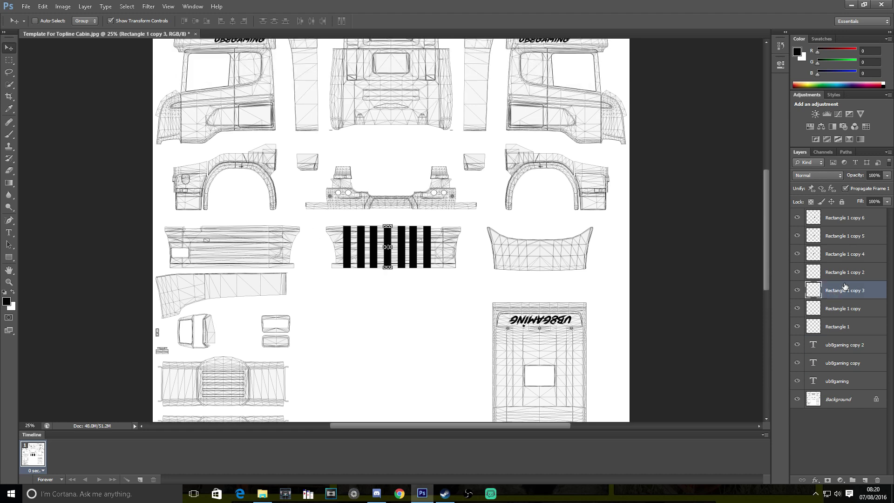
right_click(845, 286)
click(794, 196)
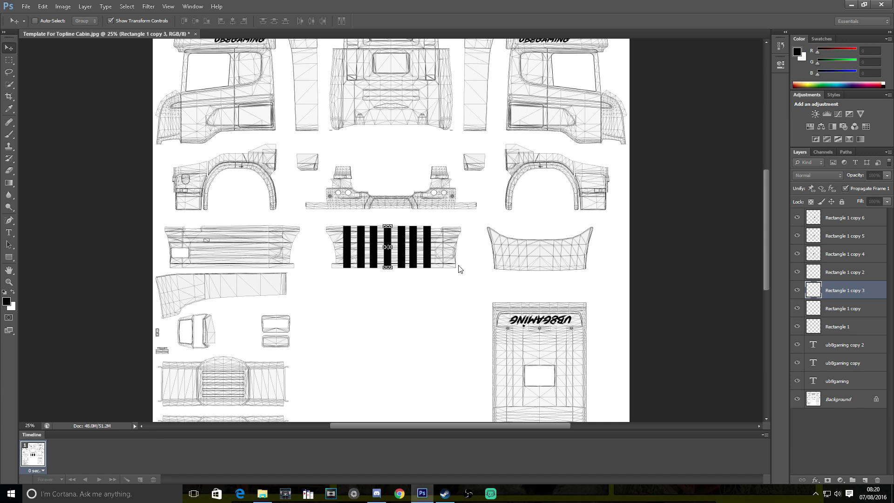
key(Return)
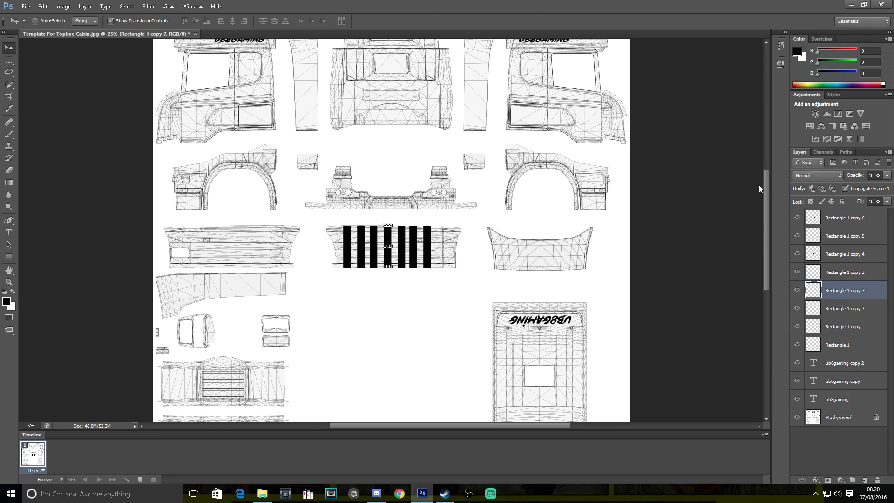
key(shift+Up)
key(shift+Up)
key(shift+Up)
key(shift+Up)
key(shift+Up)
key(shift+Up)
key(shift+Up)
key(shift+Up)
key(shift+Up)
key(shift+Up)
key(shift+Up)
key(shift+Up)
key(shift+Up)
key(shift+Up)
key(shift+Up)
key(shift+Up)
key(shift+Up)
key(shift+Up)
key(shift+Up)
key(shift+Up)
key(shift+Left)
key(shift+Left)
key(shift+Left)
key(shift+Left)
key(shift+Left)
key(shift+Left)
key(shift+Left)
key(shift+Left)
key(shift+Left)
key(shift+Left)
key(shift+Left)
key(shift+Left)
key(shift+Left)
key(shift+Left)
key(shift+Left)
key(shift+Left)
key(shift+Left)
key(shift+Left)
key(shift+Left)
key(shift+Left)
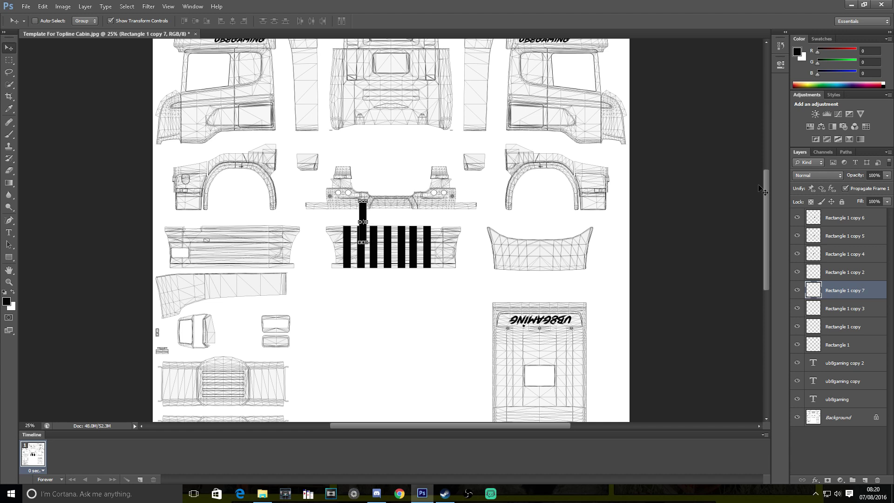
key(shift+Left)
key(shift+Left)
key(shift+Left)
key(shift+Left)
key(shift+Left)
key(shift+Left)
key(shift+Left)
key(shift+Left)
key(shift+Left)
key(shift+Left)
key(shift+Left)
key(shift+Left)
key(shift+Left)
key(shift+Left)
key(shift+Left)
key(shift+Left)
key(shift+Left)
key(shift+Left)
key(shift+Left)
key(shift+Left)
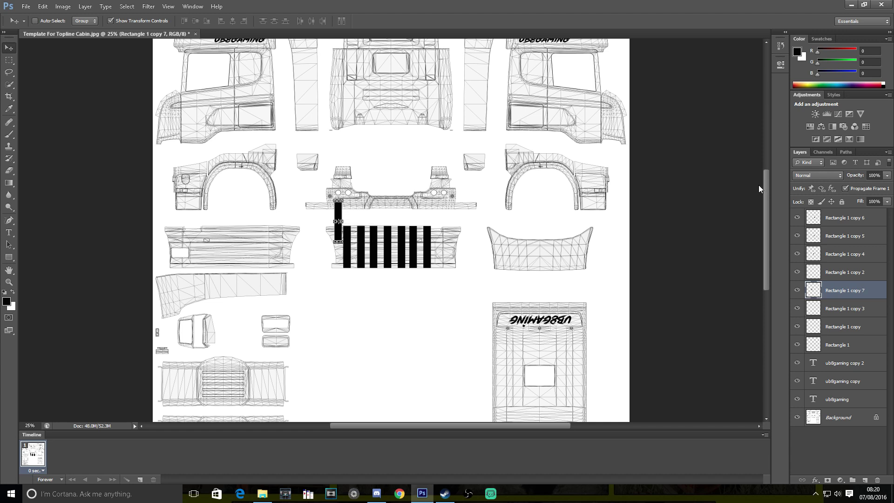
key(shift+Up)
key(shift+Up)
key(shift+Up)
key(shift+Up)
key(shift+Up)
key(shift+Up)
key(shift+Up)
key(shift+Up)
key(shift+Up)
key(shift+Up)
key(shift+Up)
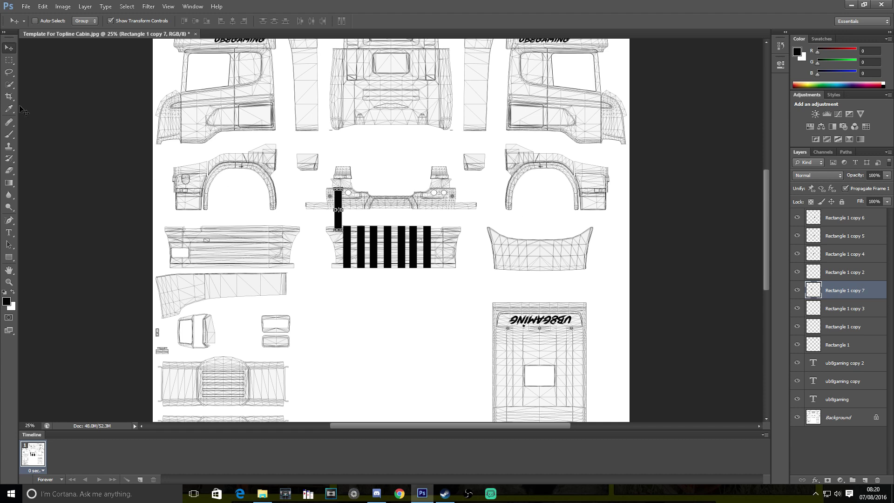
Draw a small rectangular selection on the bar and duplicate Rectangle 1 copy 7 as copy 8.
click(11, 171)
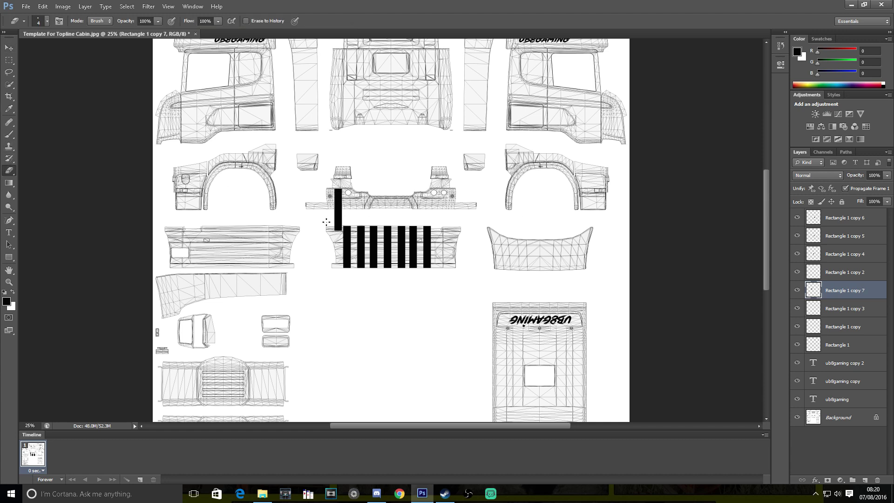
click(11, 63)
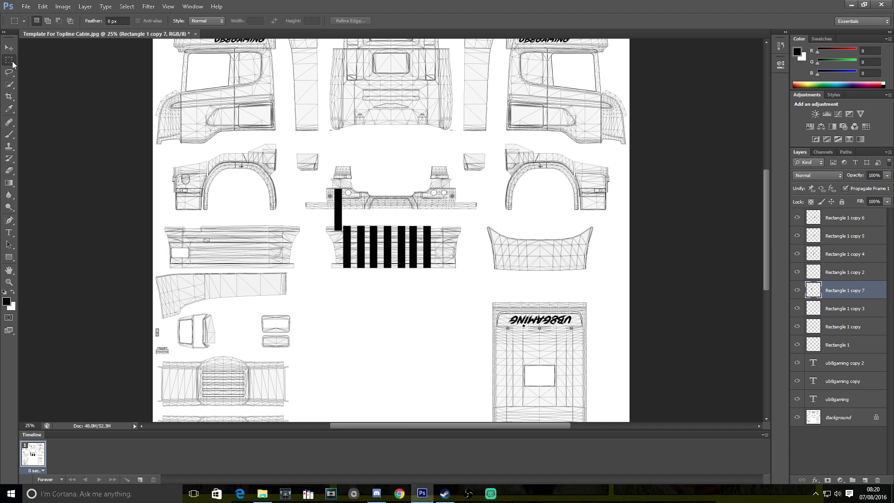
drag(332, 210, 342, 234)
right_click(843, 295)
click(772, 196)
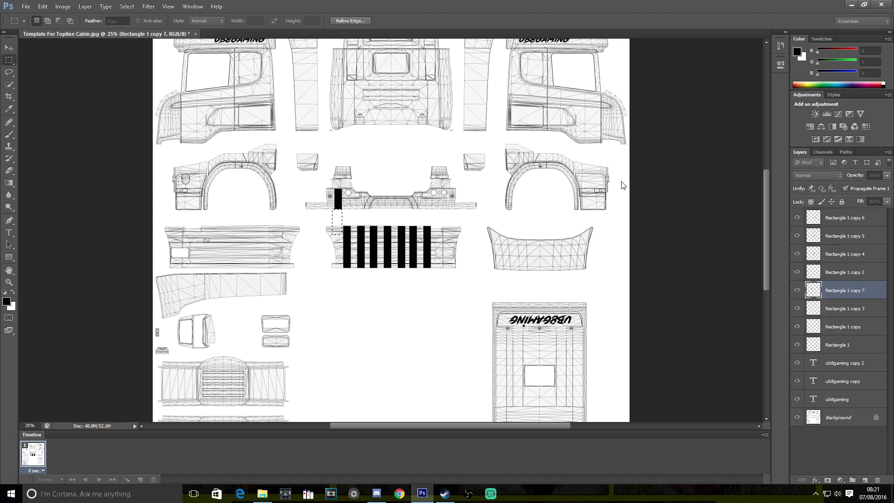
key(Return)
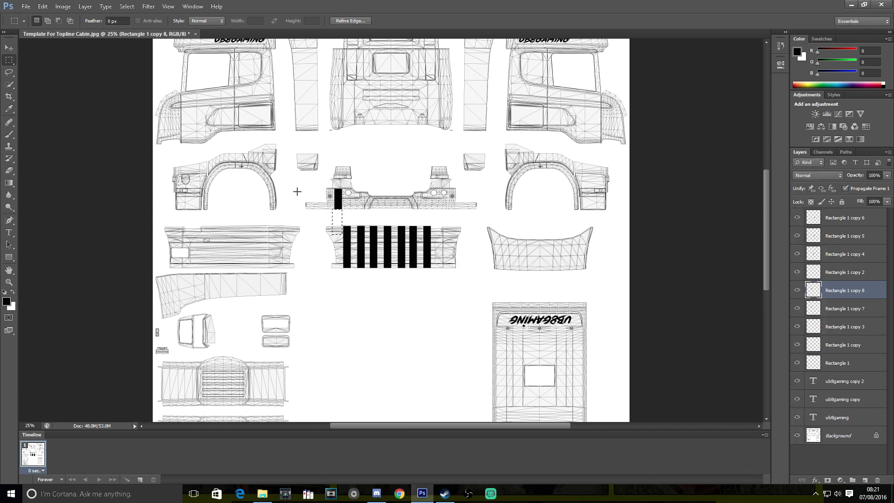
click(8, 48)
key(Up)
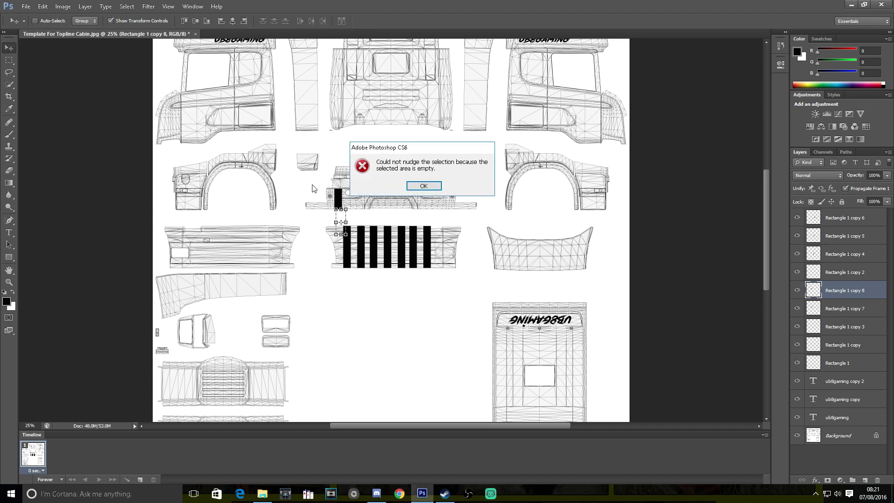
click(428, 188)
Move the copied black bar to the bumper's right end with Free Transform, mirroring the left bar.
key(m)
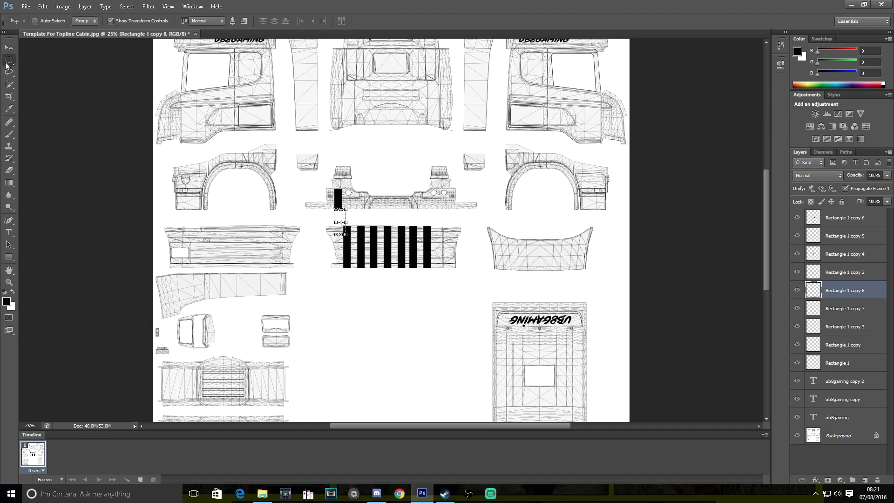
key(ctrl+d)
key(v)
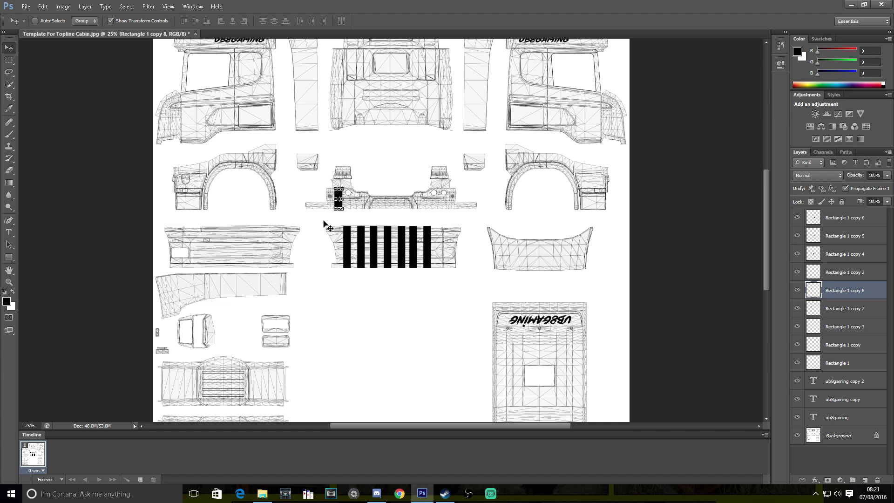
key(shift+Right)
key(shift+Right)
key(shift+Right)
key(shift+Right)
key(shift+Right)
key(shift+Right)
key(shift+Right)
key(shift+Right)
key(shift+Right)
key(shift+Right)
key(shift+Right)
key(shift+Right)
key(shift+Right)
key(shift+Right)
key(shift+Right)
key(shift+Right)
key(shift+Right)
key(shift+Right)
key(shift+Right)
key(shift+Right)
key(shift+Right)
key(ctrl+t)
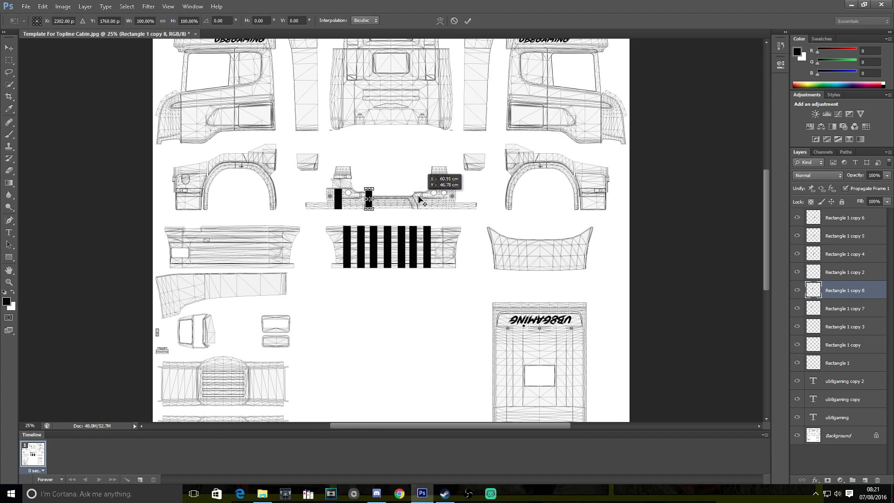
drag(372, 198, 447, 198)
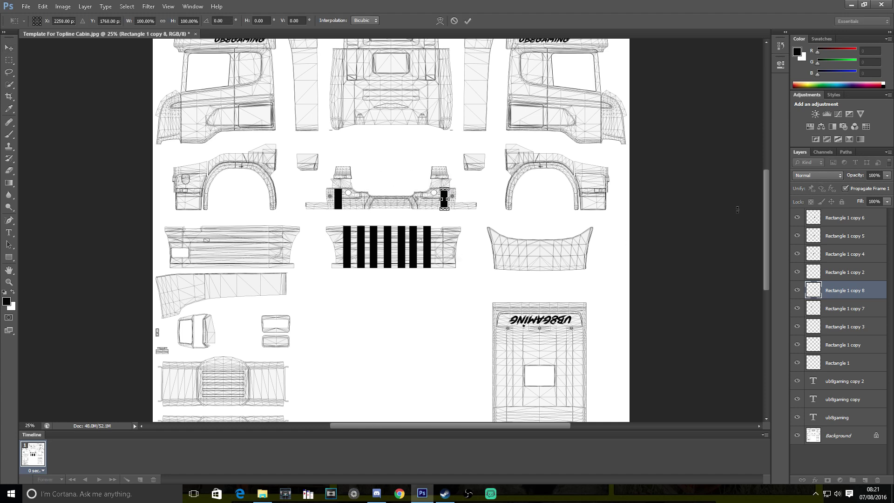
drag(770, 208, 770, 183)
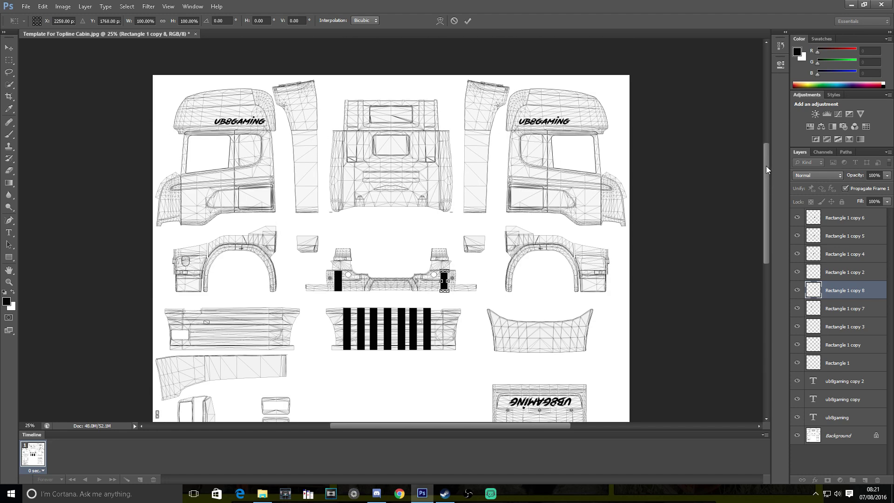
Commit the bumper bar's transform and go to the recent files to open ub8.png.
scroll(766, 166, down, 3)
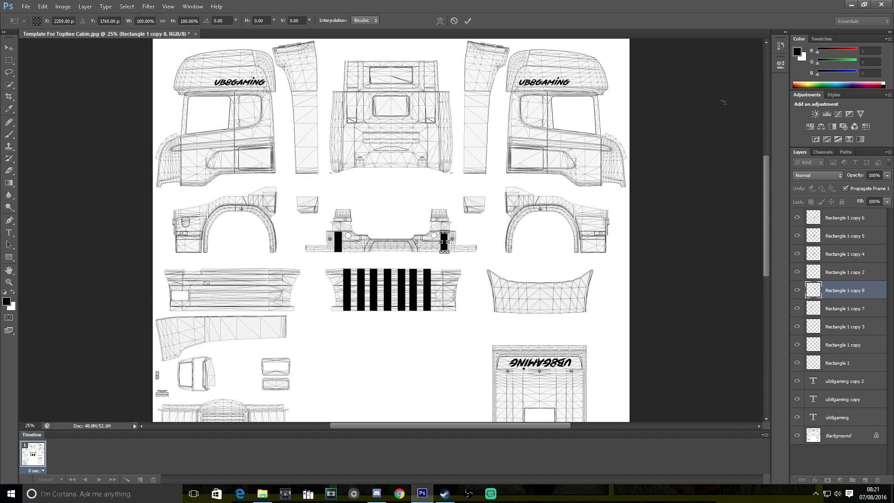
scroll(764, 176, down, 10)
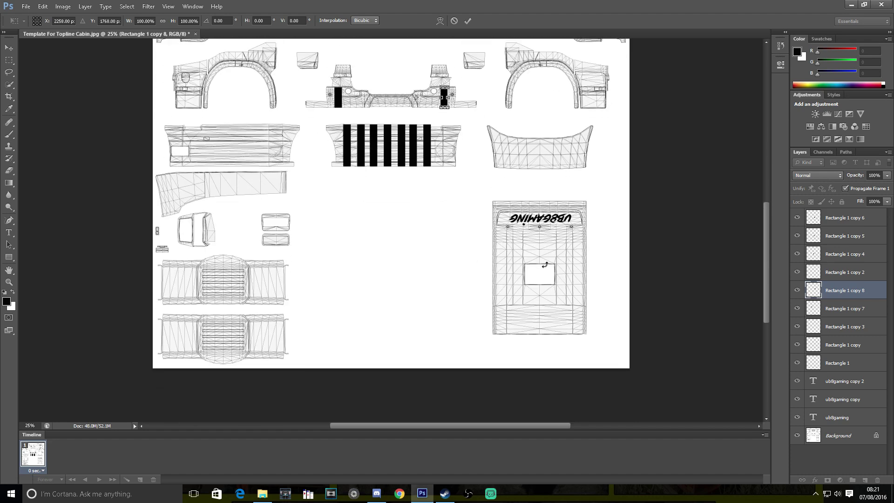
click(20, 7)
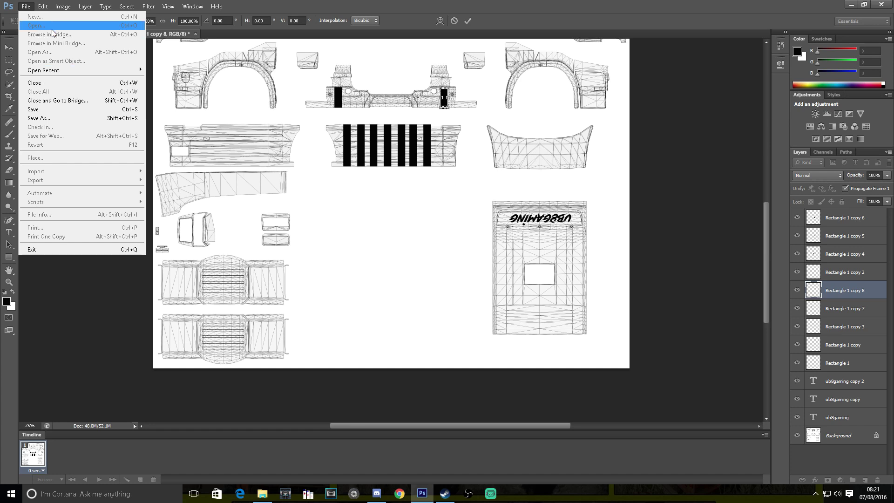
mouse_move(48, 72)
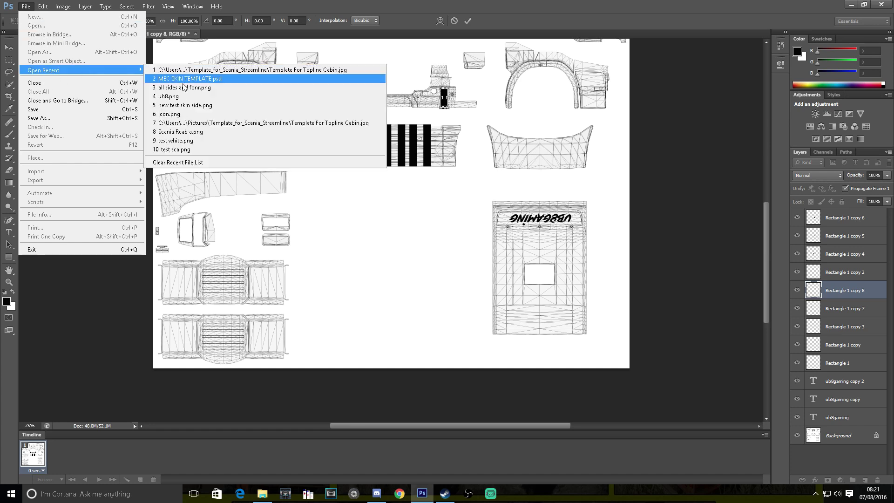
click(177, 97)
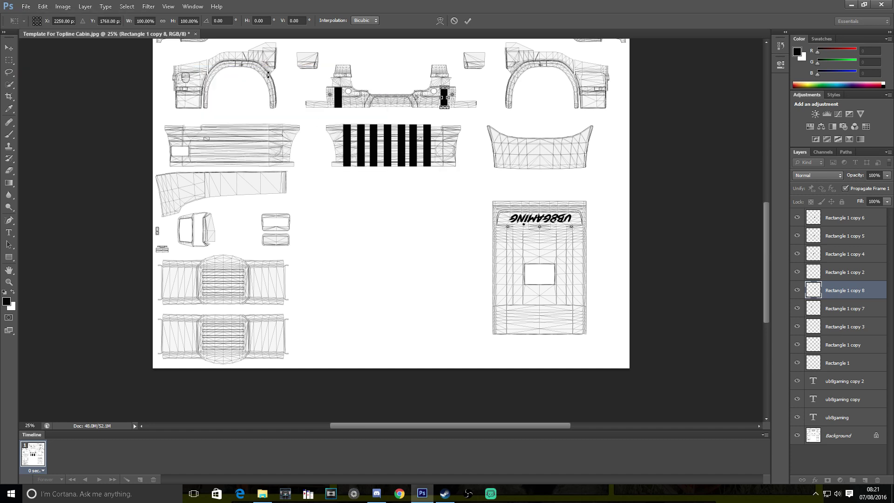
click(26, 6)
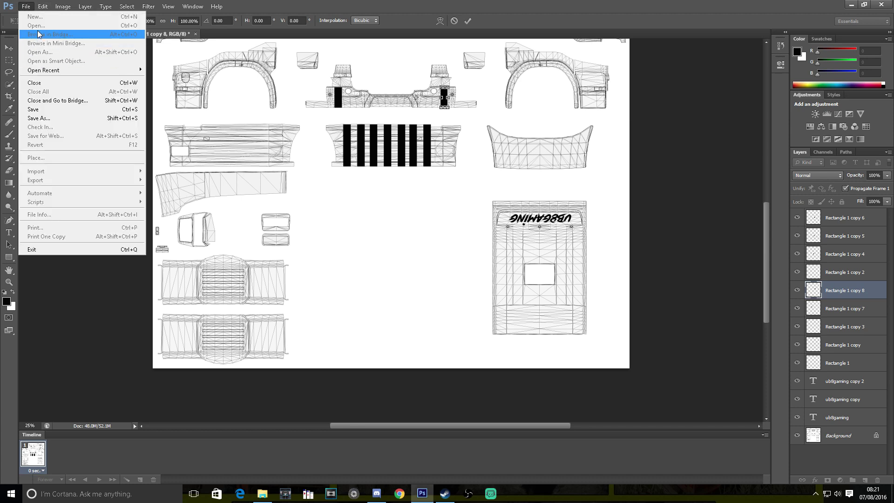
click(315, 264)
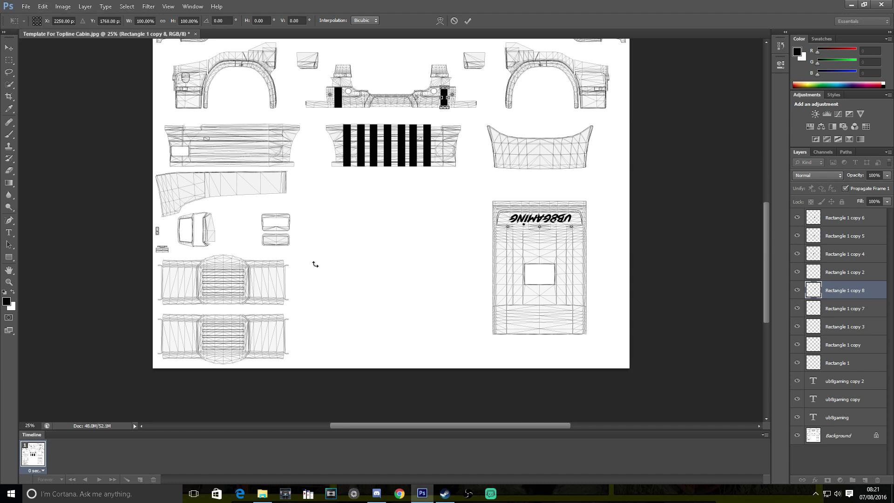
key(Return)
click(26, 6)
Open the recent ub8.png banner image and try moving its locked Background layer.
mouse_move(84, 70)
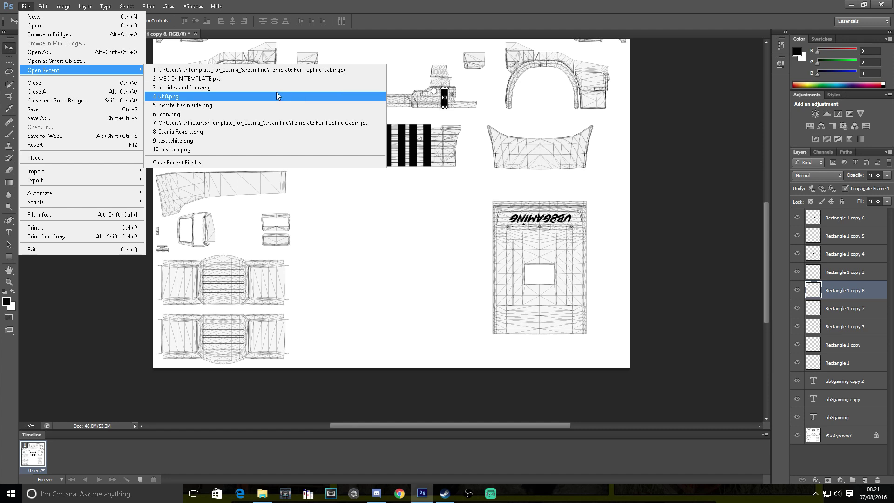
click(195, 97)
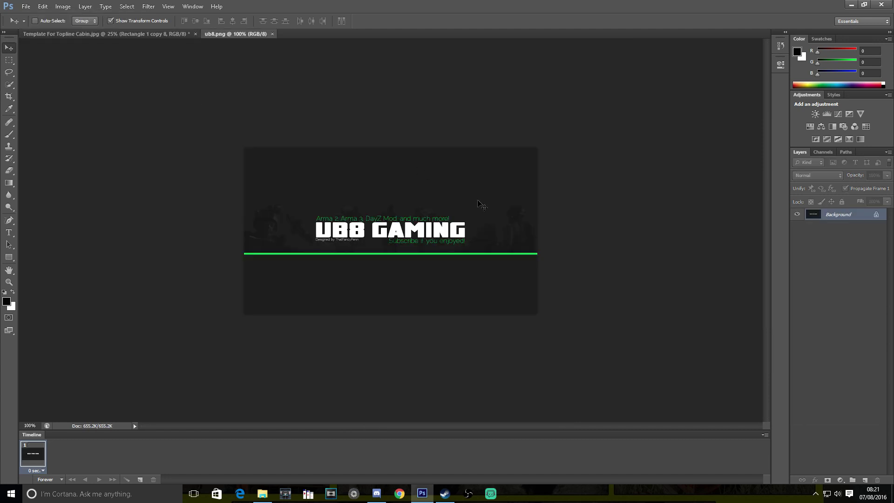
click(25, 6)
click(243, 138)
click(419, 230)
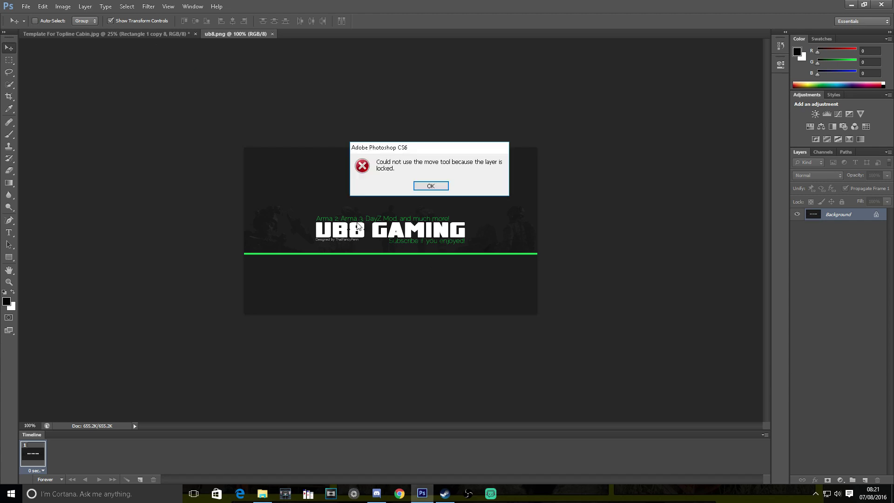
click(425, 186)
click(347, 206)
key(Return)
Unlock the banner layer, drag it into the template, and place it at the cabin front's top centre.
click(876, 215)
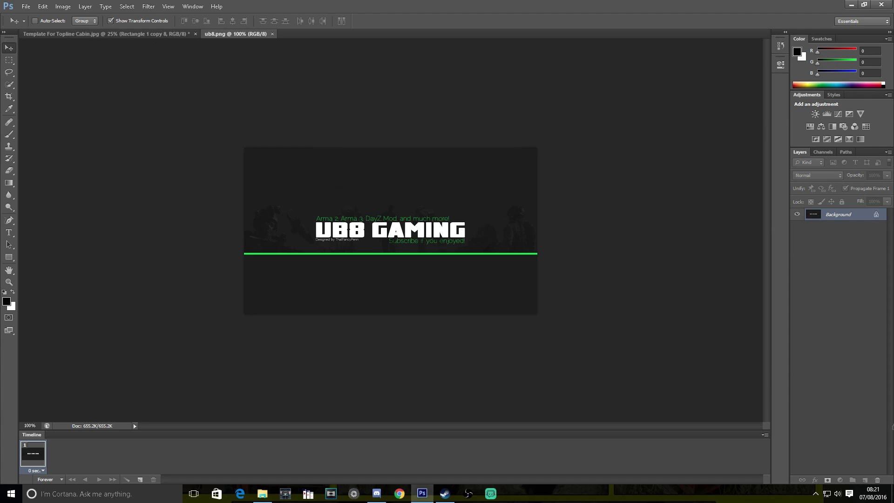
drag(419, 233, 385, 205)
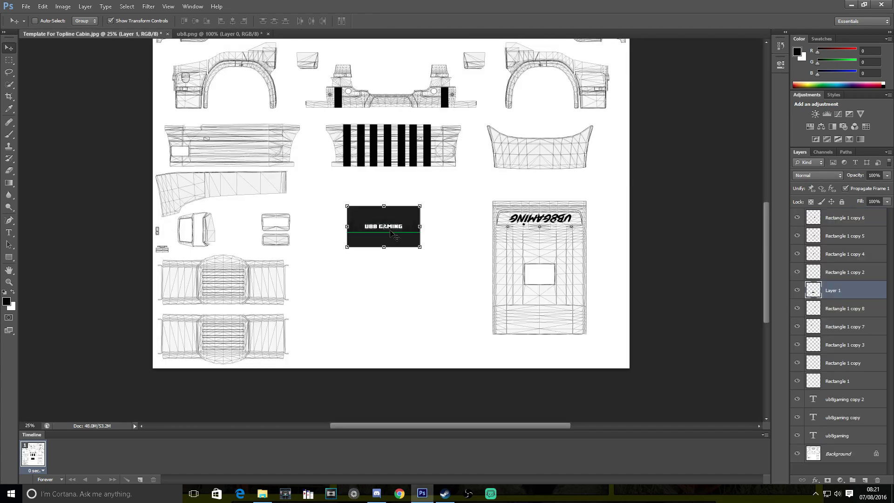
scroll(392, 230, up, 3)
drag(383, 331, 384, 68)
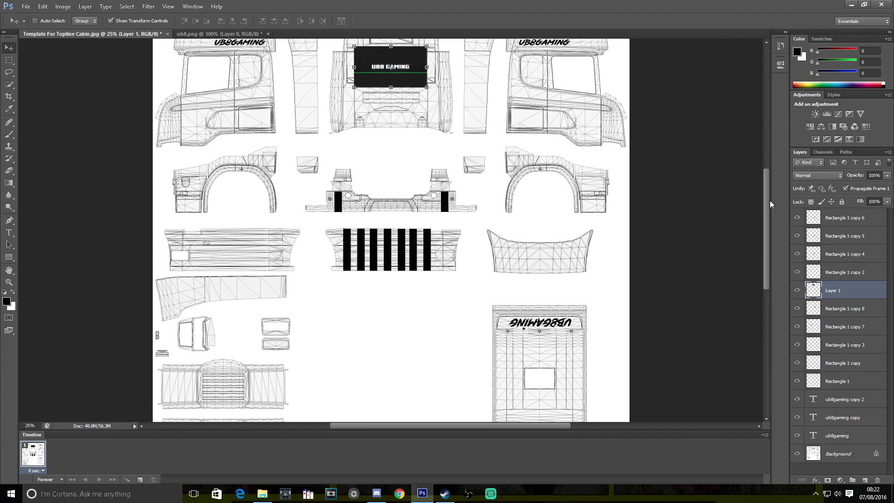
drag(770, 205, 770, 184)
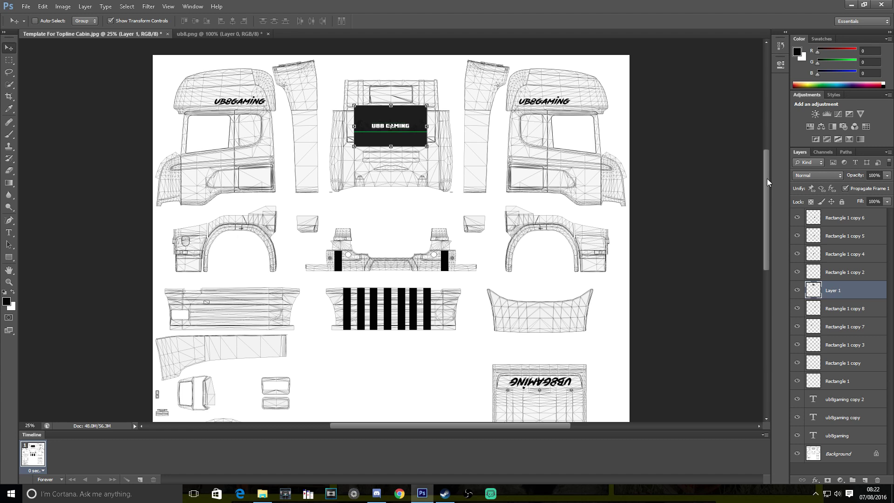
Hide transform controls and the wireframe layer, then flatten the image, discarding the hidden template.
click(110, 21)
scroll(751, 175, down, 1)
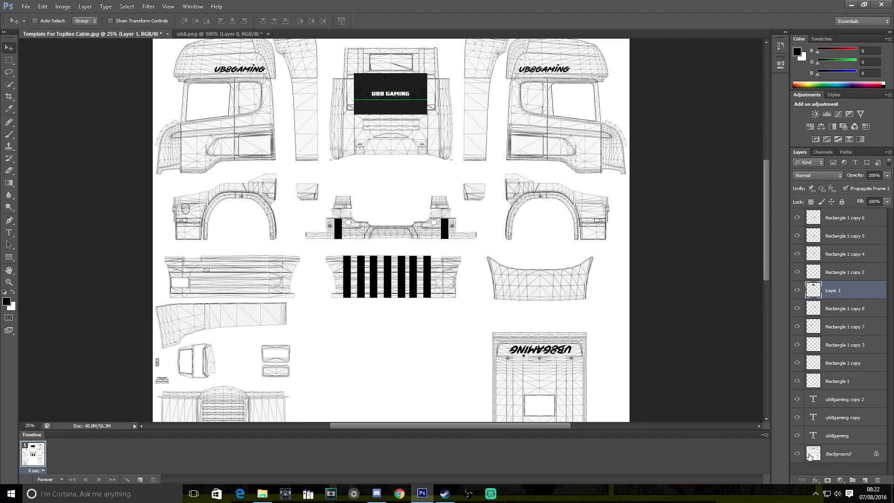
click(797, 454)
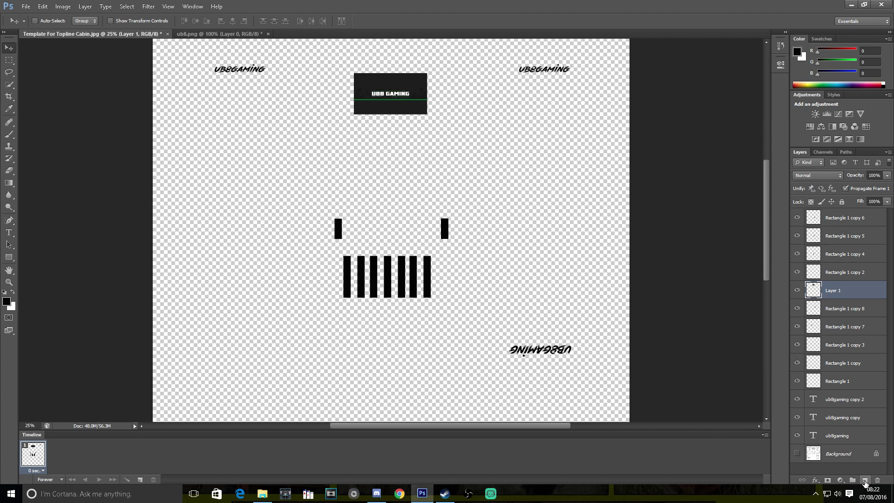
click(864, 481)
right_click(843, 288)
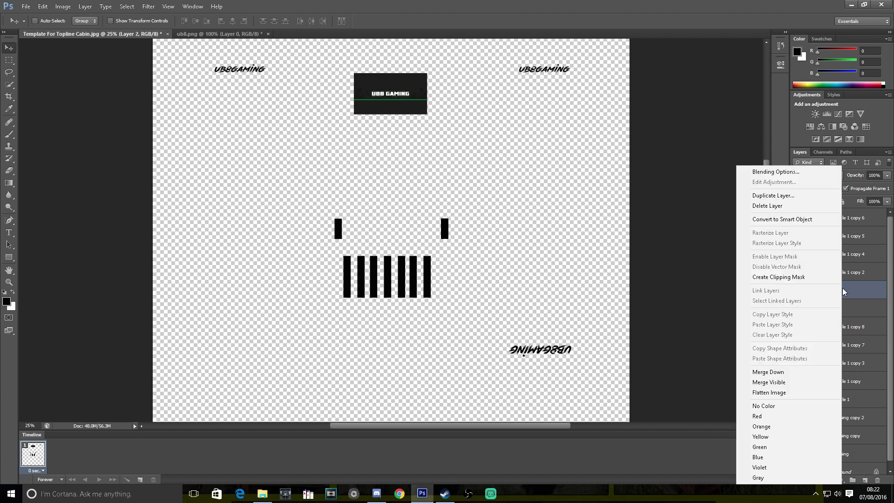
click(768, 392)
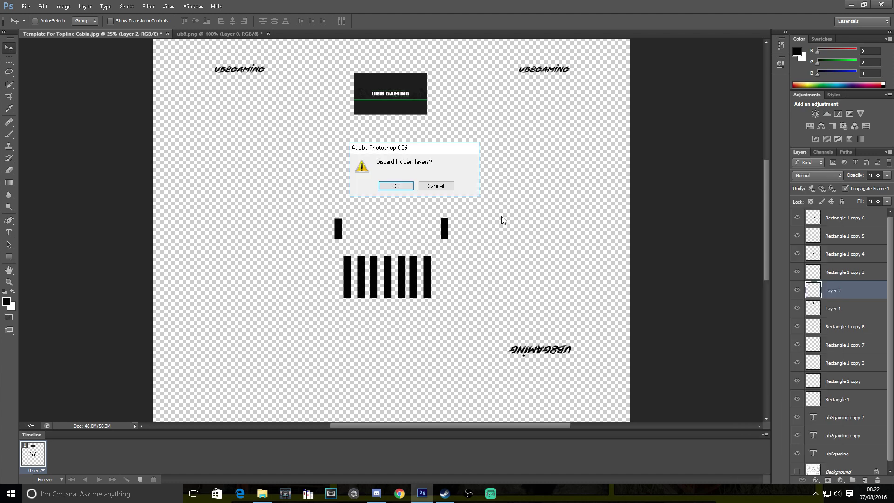
click(396, 186)
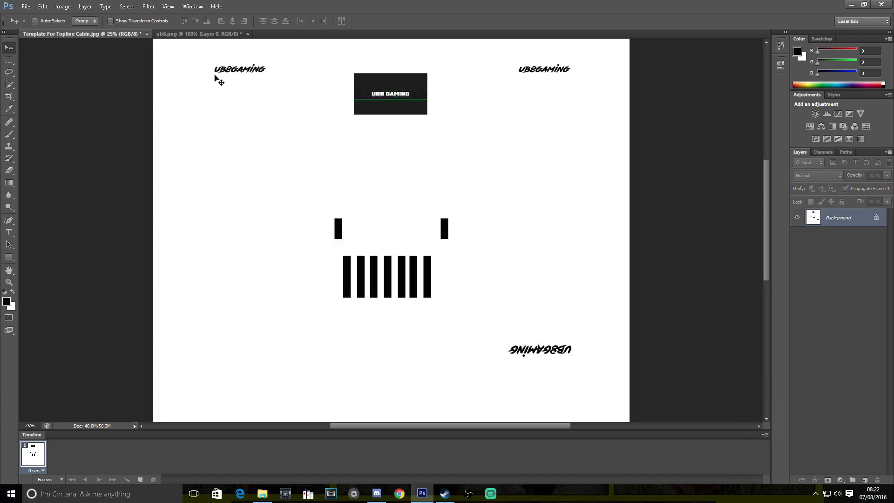
mouse_move(768, 201)
mouse_down()
mouse_move(770, 247)
mouse_move(770, 175)
mouse_move(770, 239)
mouse_move(768, 204)
mouse_up()
click(26, 7)
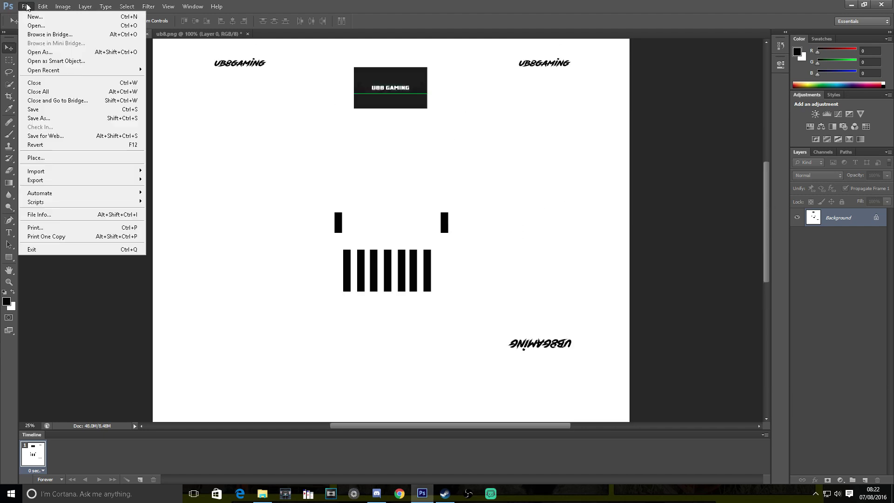
Save the skin as tut skin.png in PNG format in the Pictures folder with default PNG options.
click(40, 119)
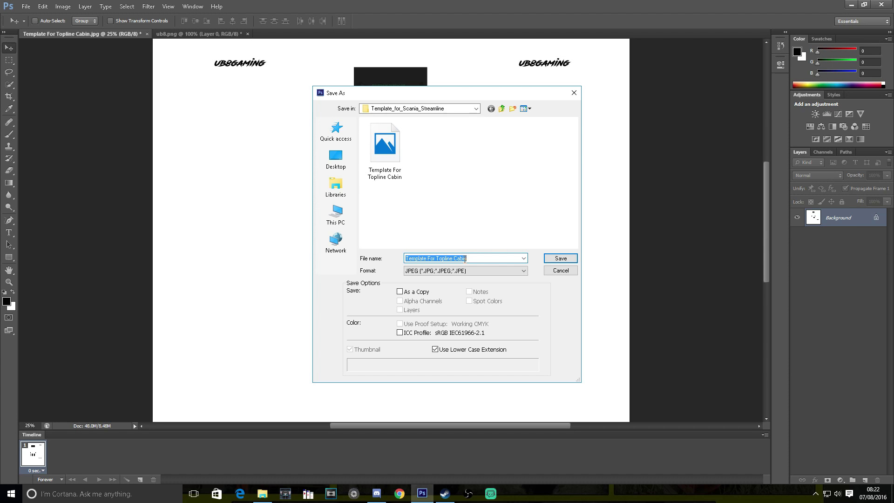
text(tut skin)
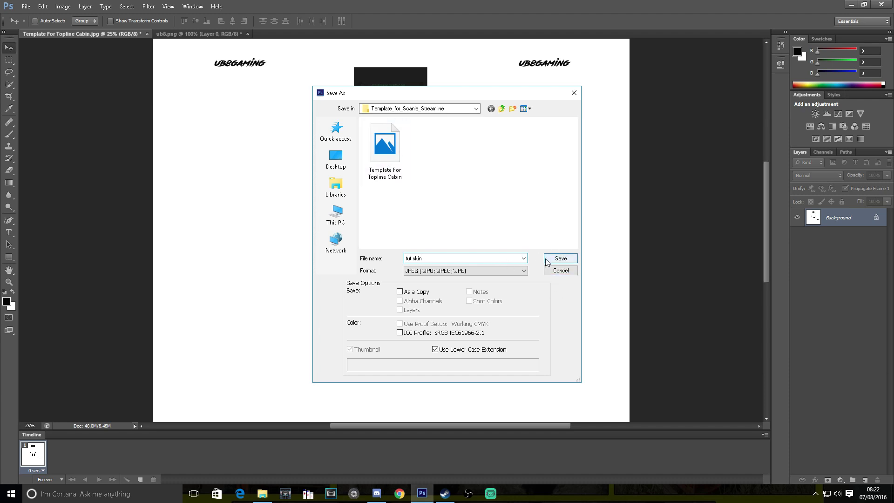
click(346, 198)
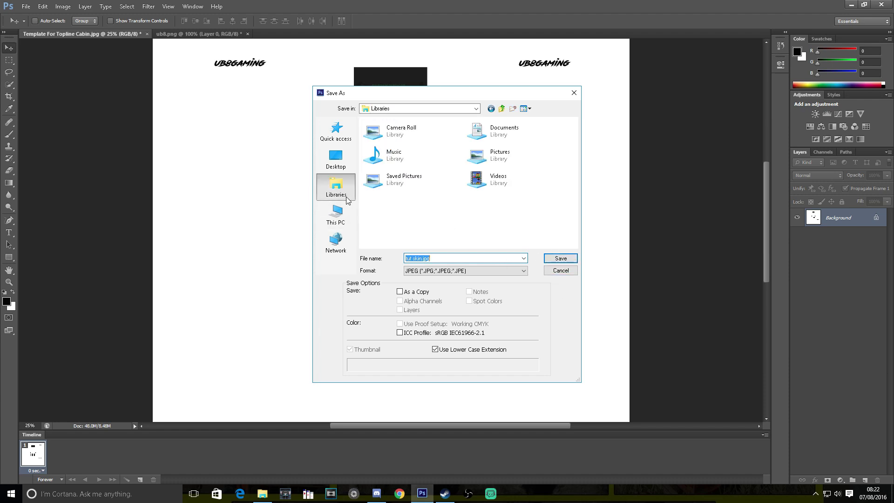
double_click(499, 155)
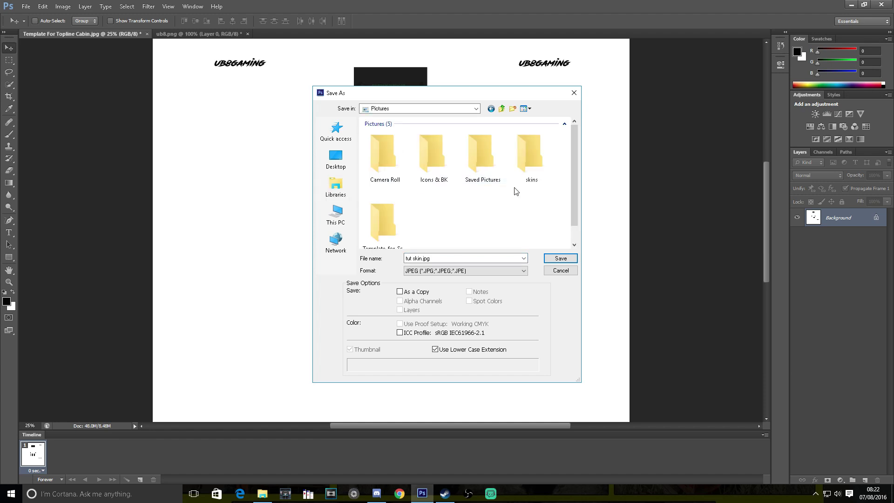
click(524, 172)
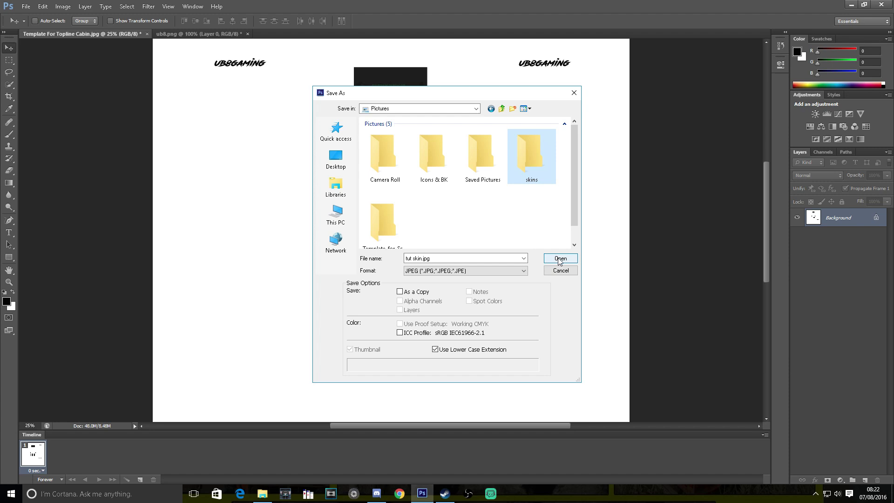
click(466, 270)
click(435, 371)
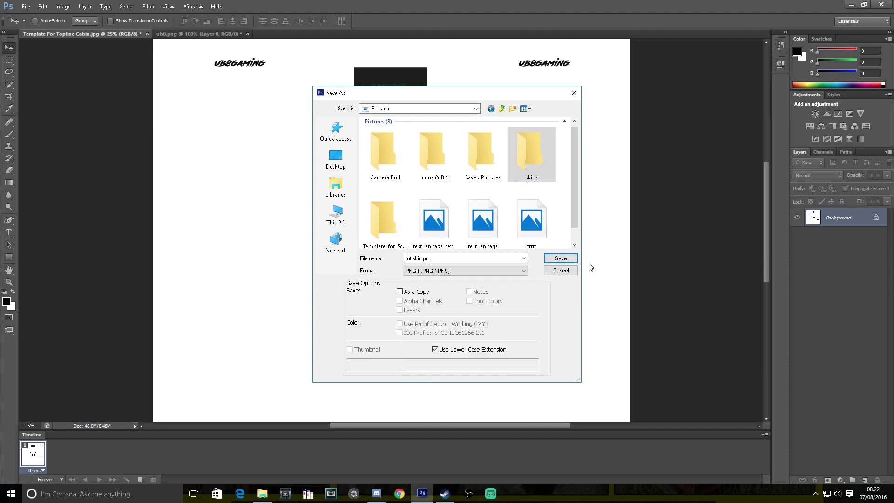
click(558, 260)
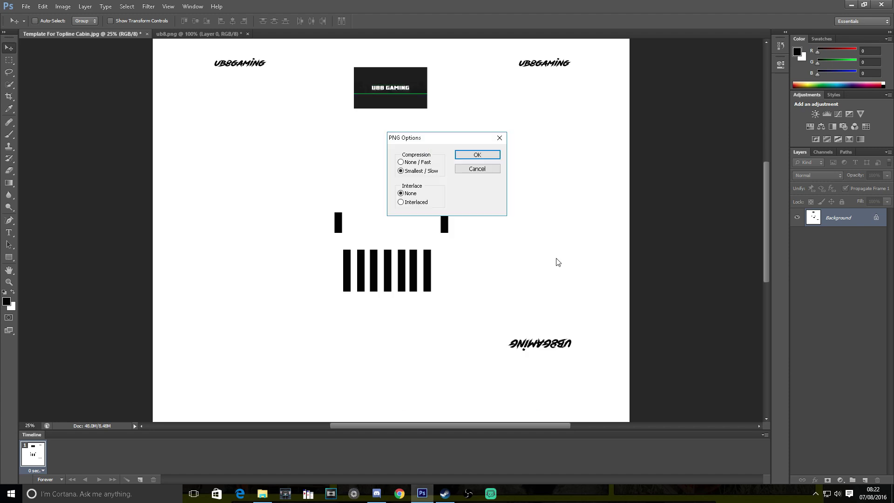
click(484, 154)
Launch ETS2Studio from Desktop > things for skin > ETS2 Studio 0-7-0-1.
click(851, 5)
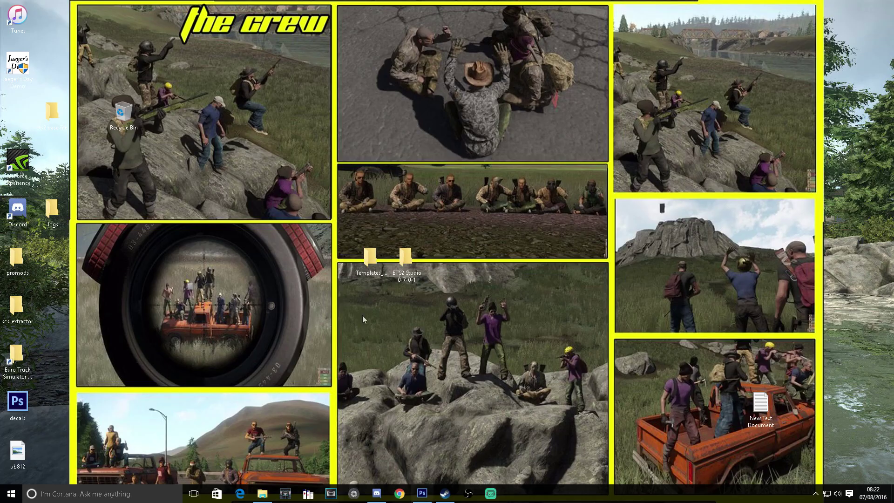
click(257, 496)
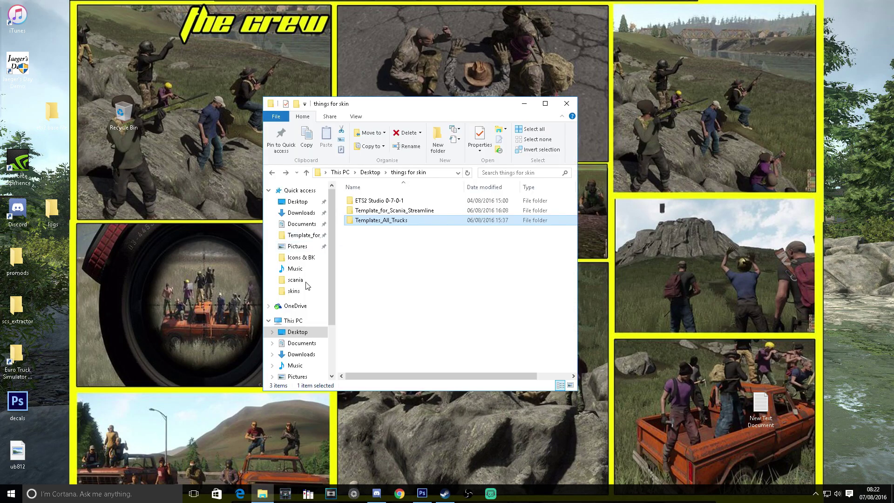
click(300, 202)
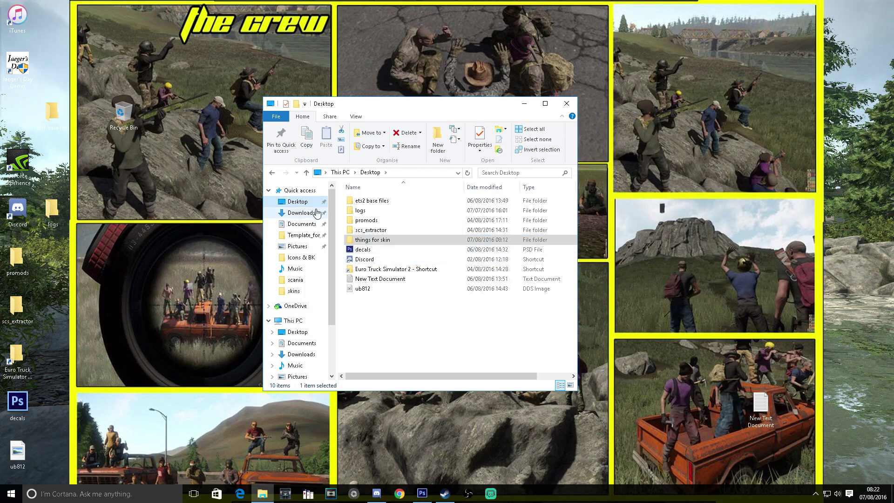
double_click(368, 240)
double_click(379, 201)
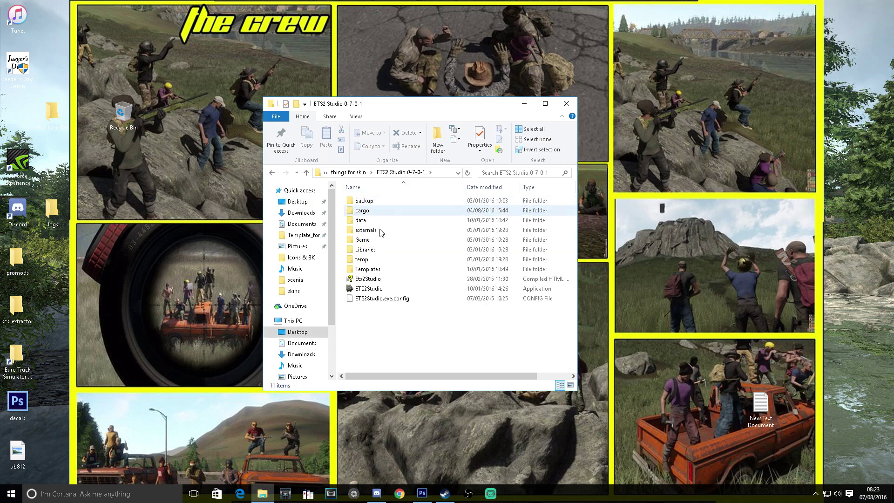
double_click(369, 288)
click(524, 104)
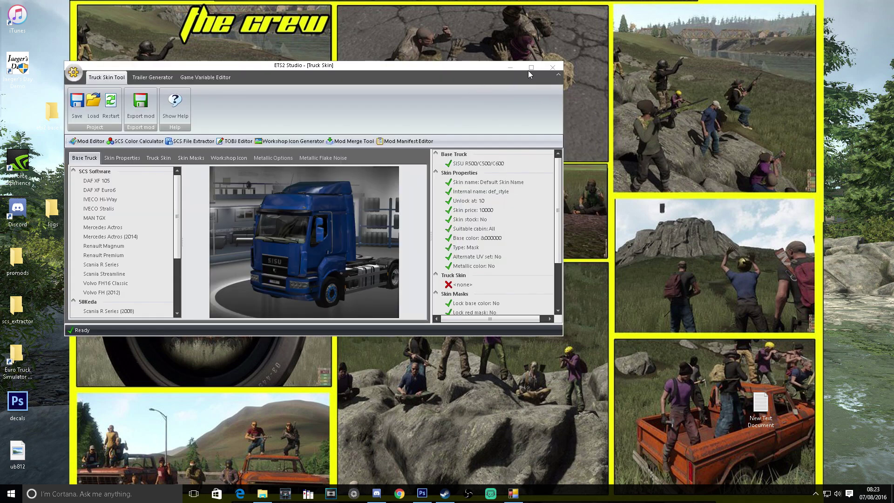
Maximize ETS2 Studio and pick Scania Streamline from the Base Truck list.
click(530, 69)
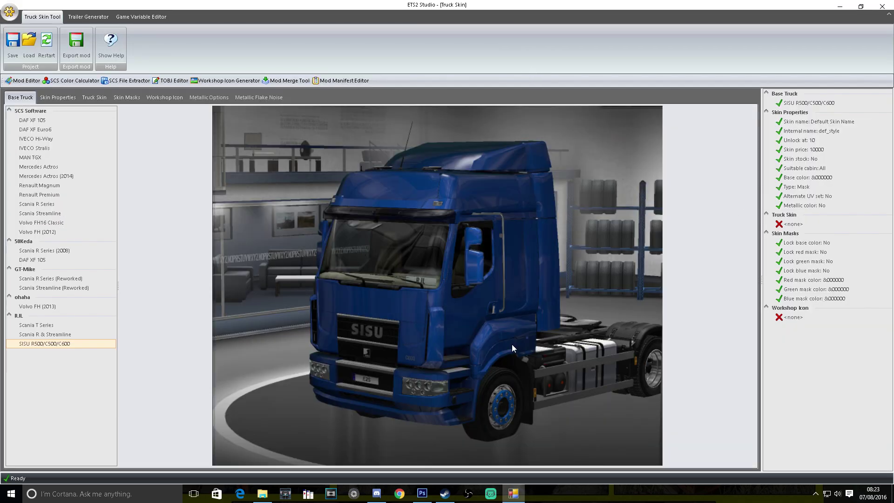
click(45, 214)
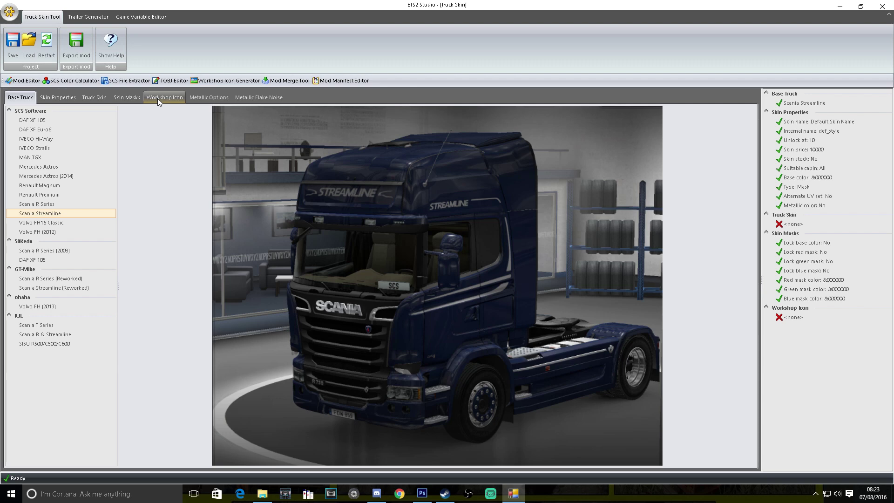
Name the skin 'test skin tut1' with internal name testskin12.
click(54, 97)
key(Tab)
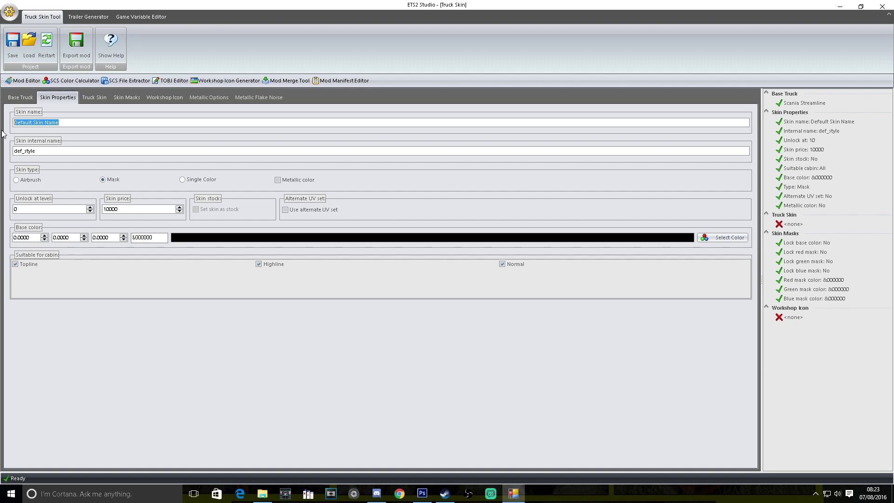
text(te)
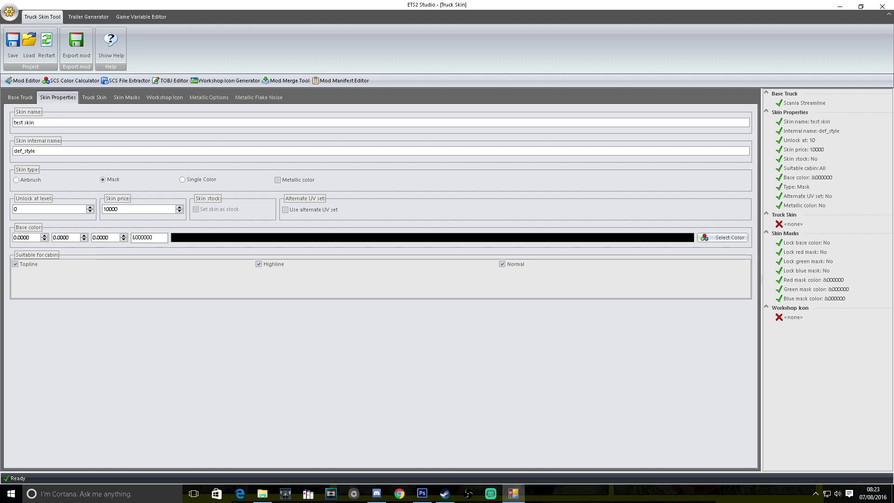
text(st skin tut12)
key(BackSpace)
key(Tab)
text(test)
Make it an airbrush skin with a white base colour.
click(16, 181)
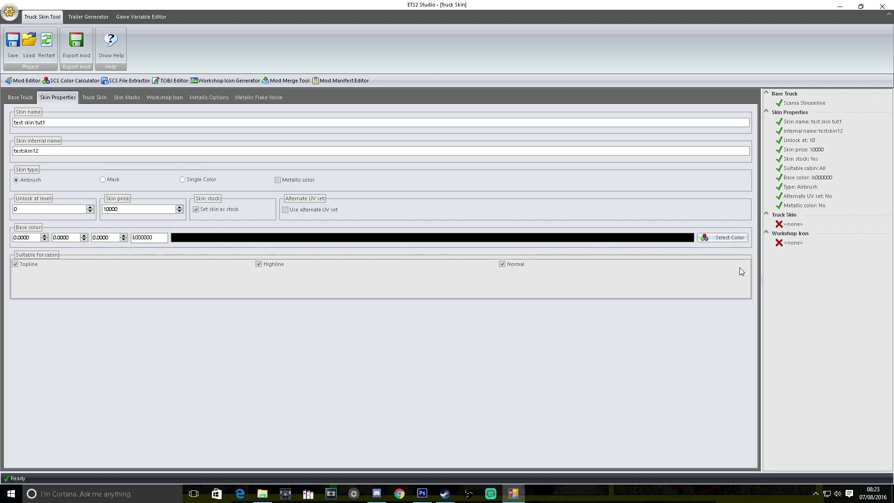
click(728, 240)
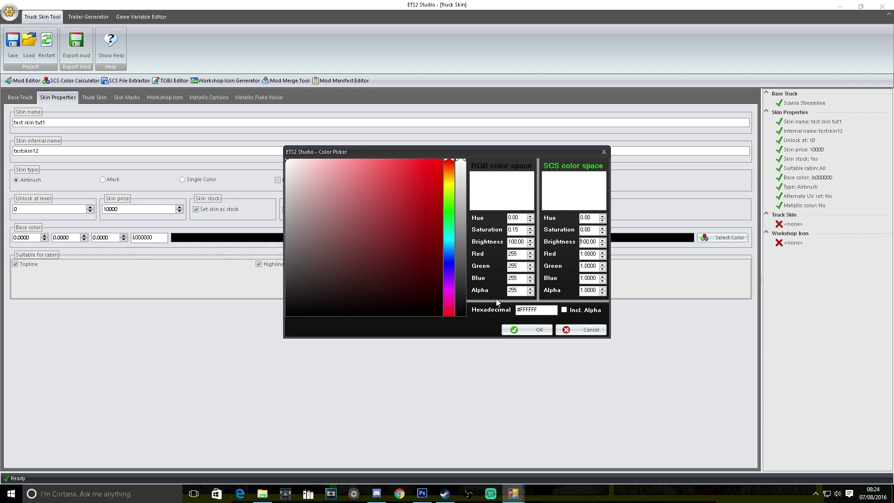
click(528, 331)
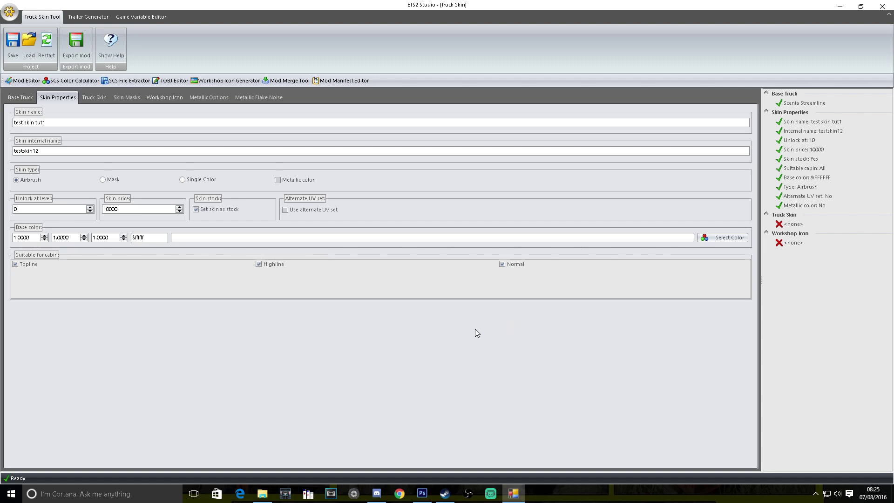
Load tut skin.png from Pictures as the truck skin image.
click(94, 97)
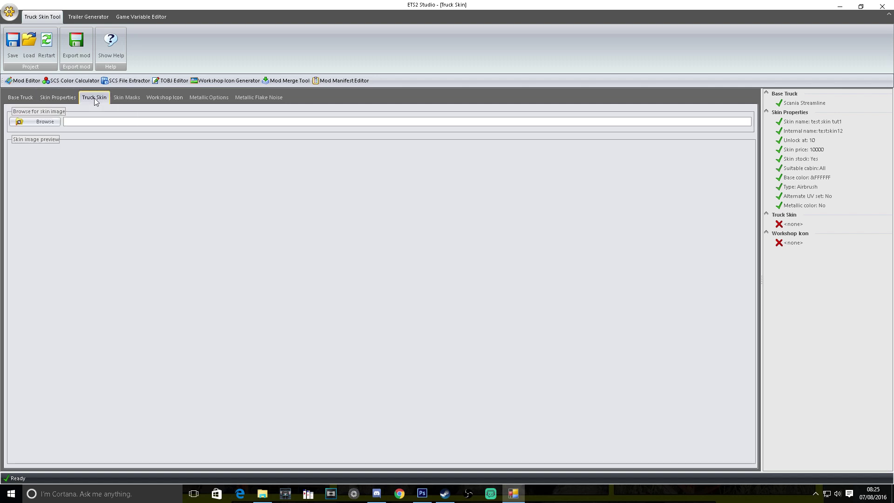
click(41, 123)
scroll(71, 147, down, 1)
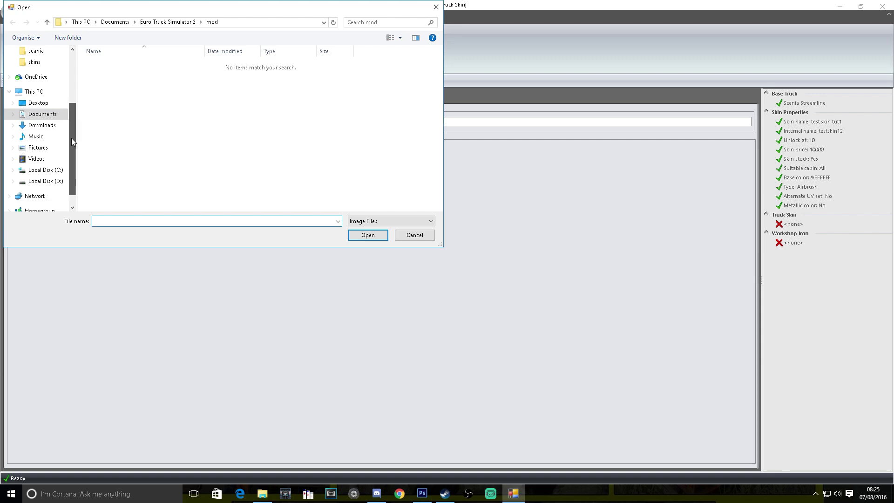
click(38, 147)
click(154, 140)
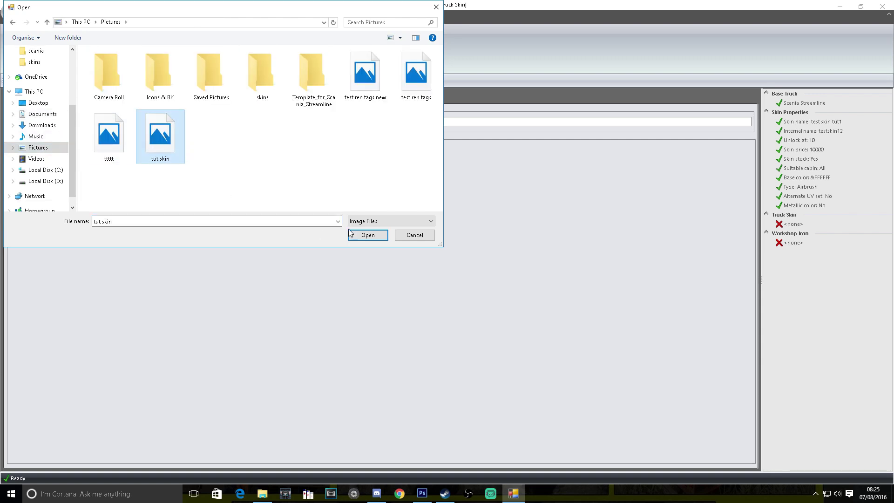
click(366, 234)
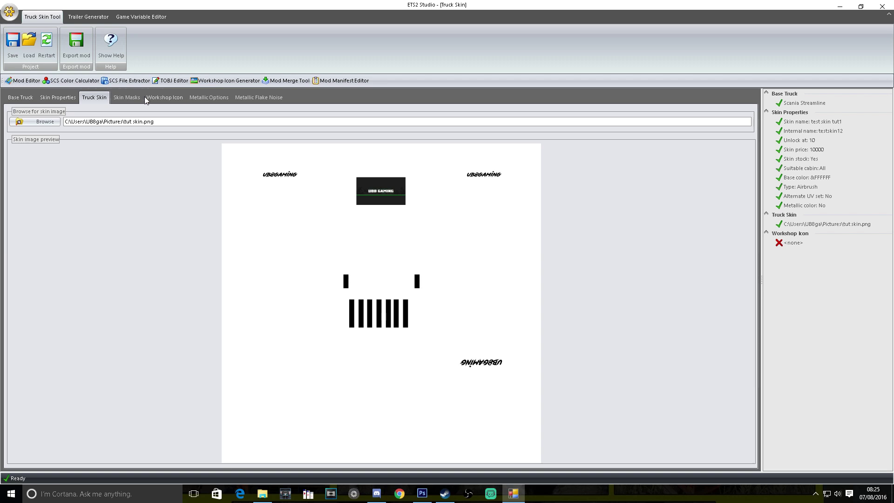
Use the default workshop icon and start exporting the mod.
click(167, 98)
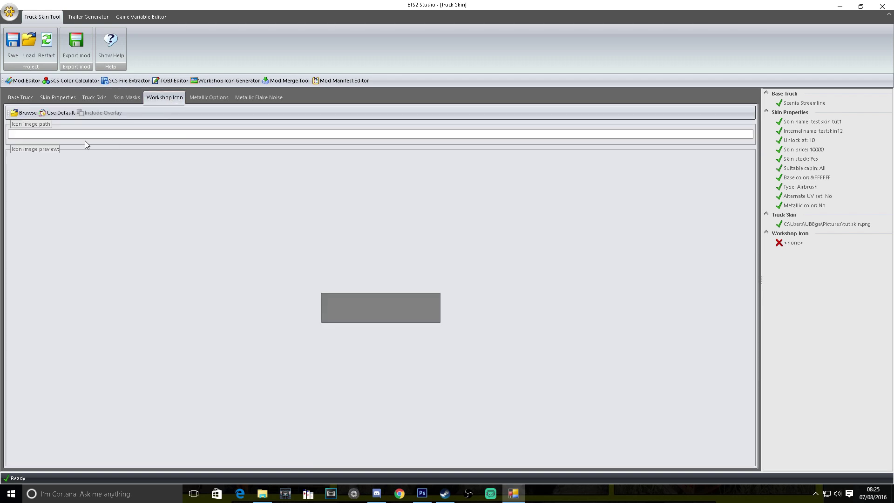
click(58, 113)
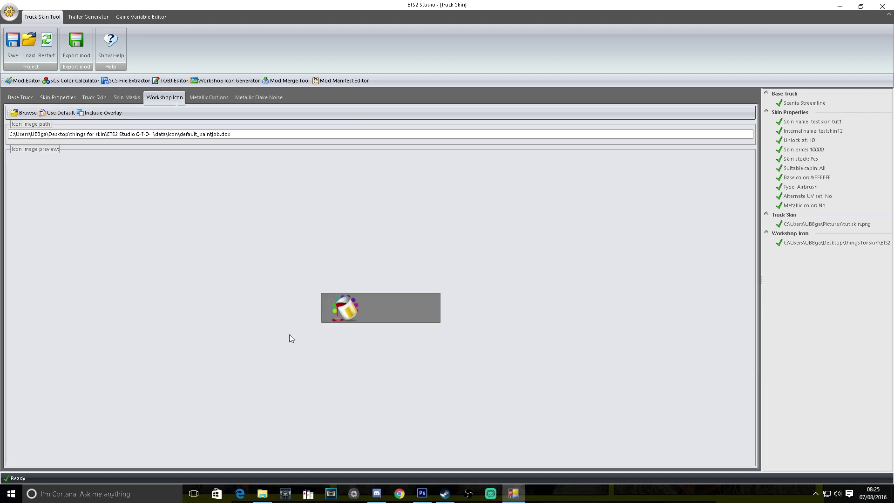
click(77, 45)
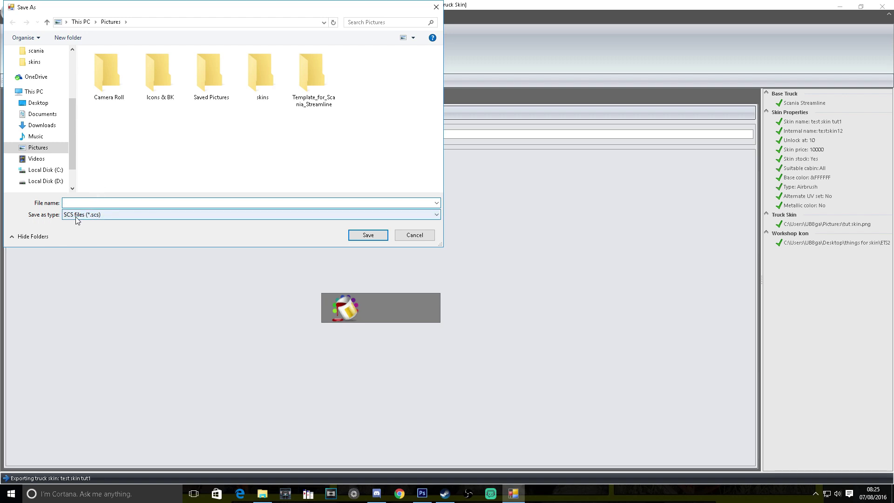
Save the skin mod as 'test skin for tut' in Documents > Euro Truck Simulator 2 > mod.
mouse_move(72, 123)
mouse_down()
mouse_move(70, 140)
mouse_move(69, 119)
mouse_up()
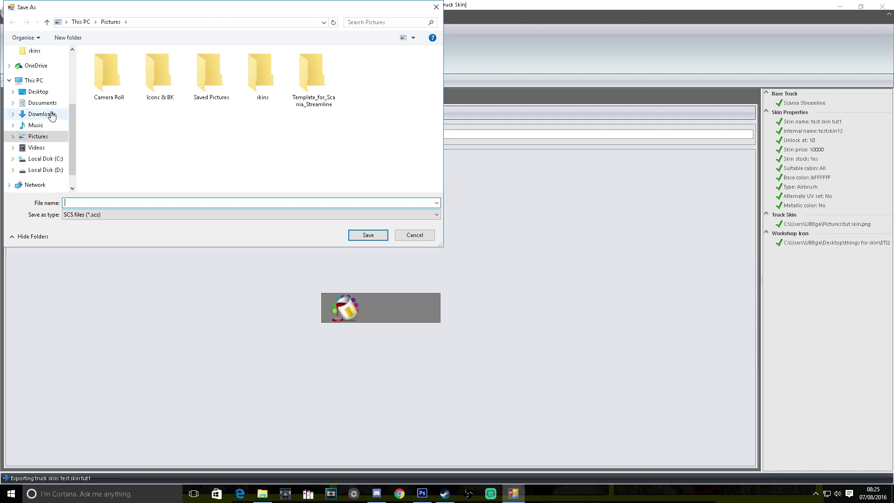
click(51, 106)
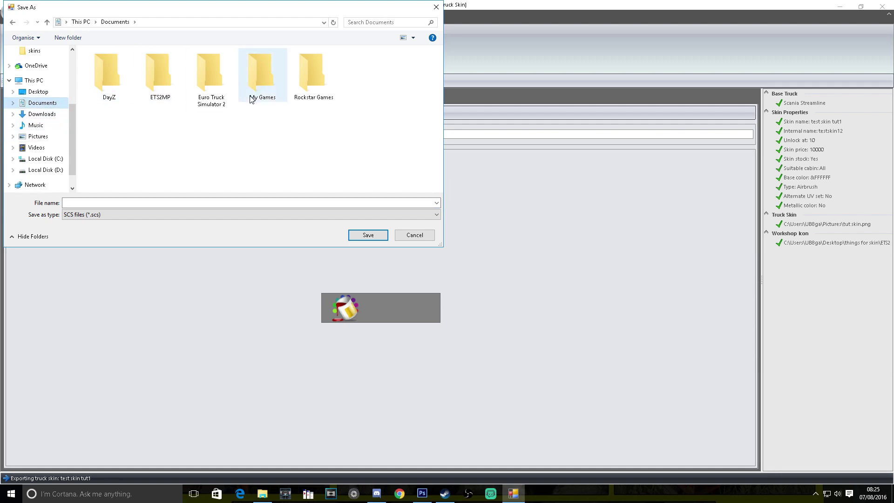
double_click(211, 74)
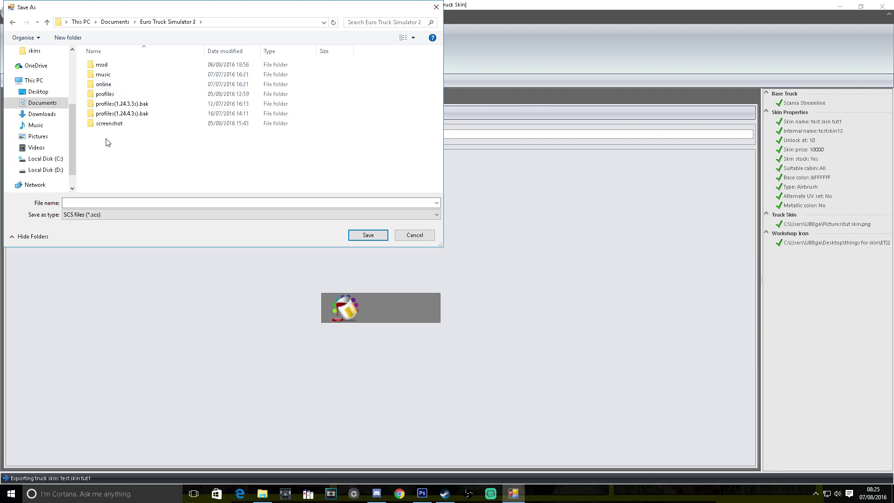
double_click(102, 65)
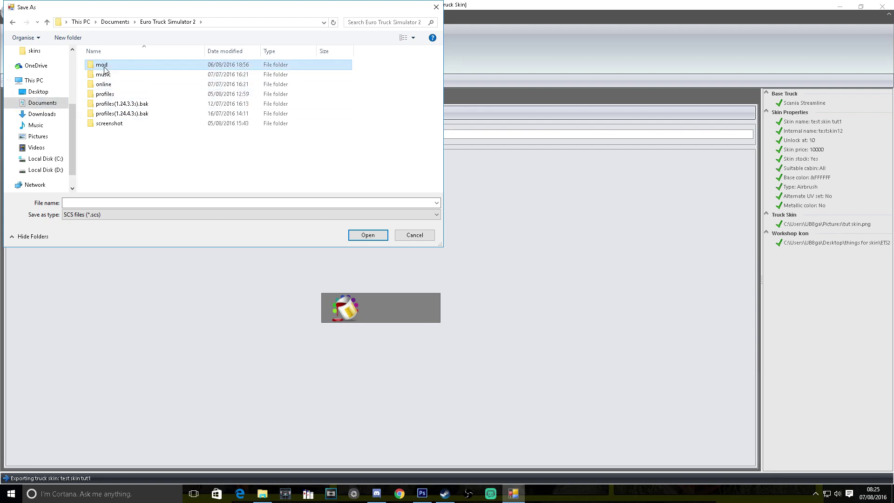
click(127, 204)
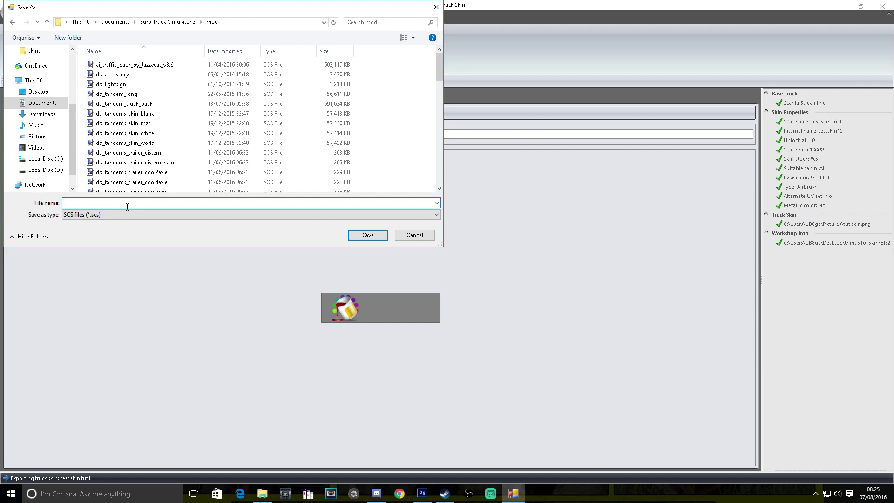
text(test skin for tut)
click(367, 233)
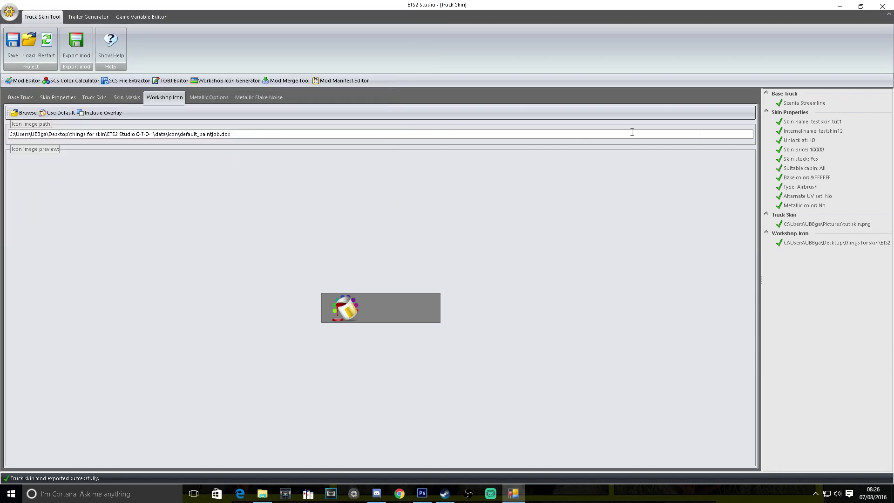
Activate the test skin for tut mod in the game's Mod Manager.
click(839, 7)
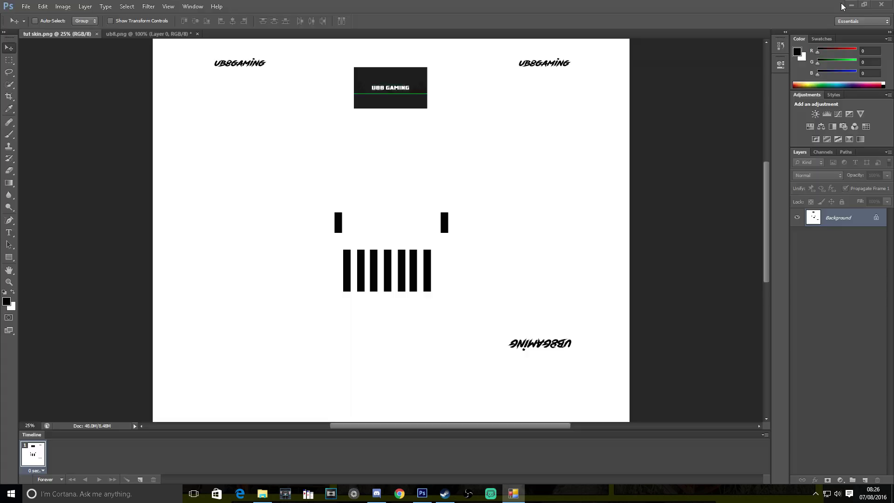
click(851, 5)
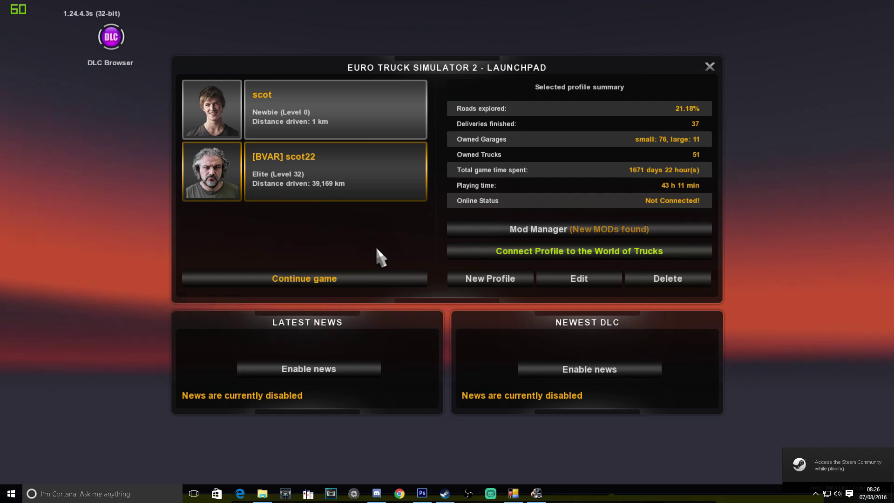
click(513, 230)
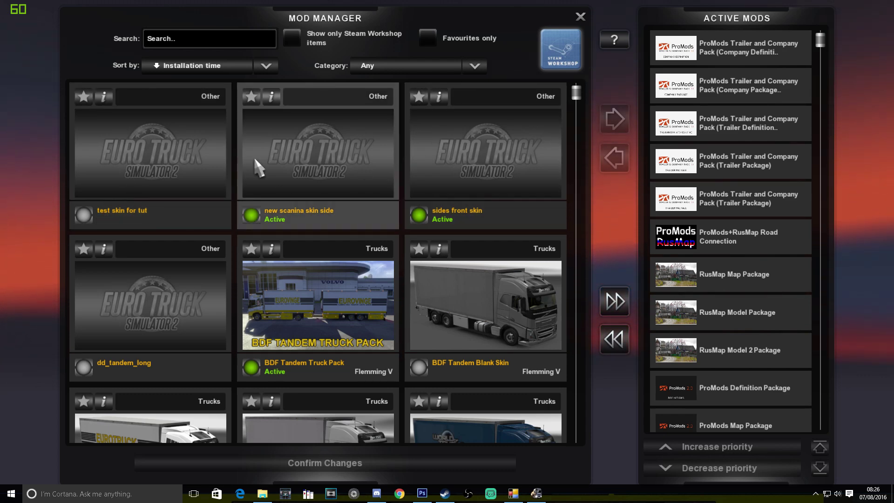
click(612, 118)
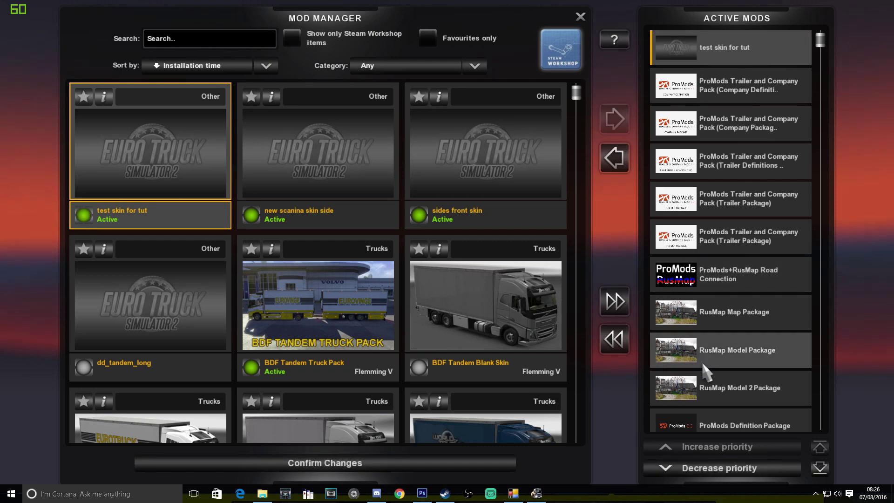
click(712, 468)
Lower the test skin for tut mod's priority to just below RusMap Def Package.
click(711, 467)
click(710, 467)
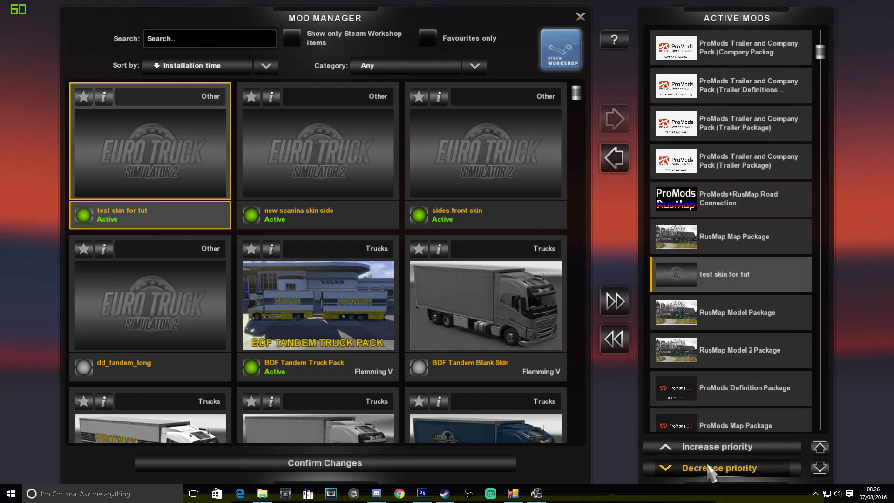
click(709, 467)
click(707, 467)
click(706, 465)
click(706, 466)
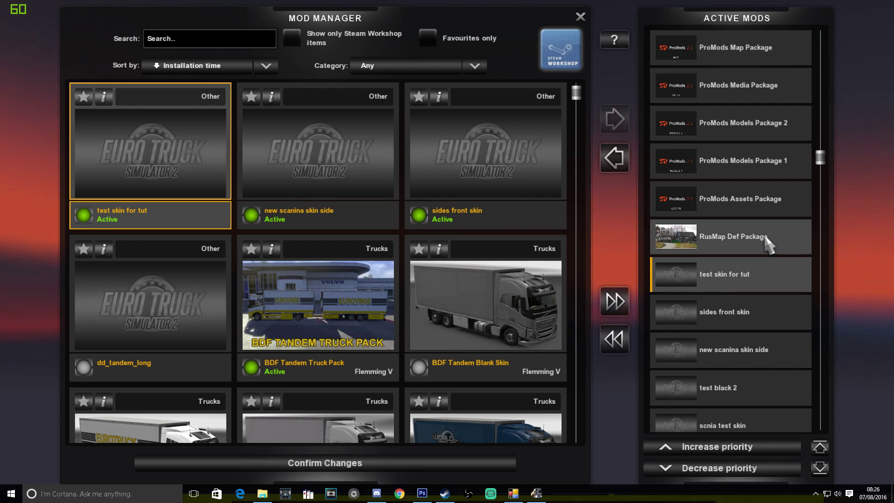
scroll(824, 161, up, 1)
drag(823, 155, 846, 90)
scroll(745, 210, down, 3)
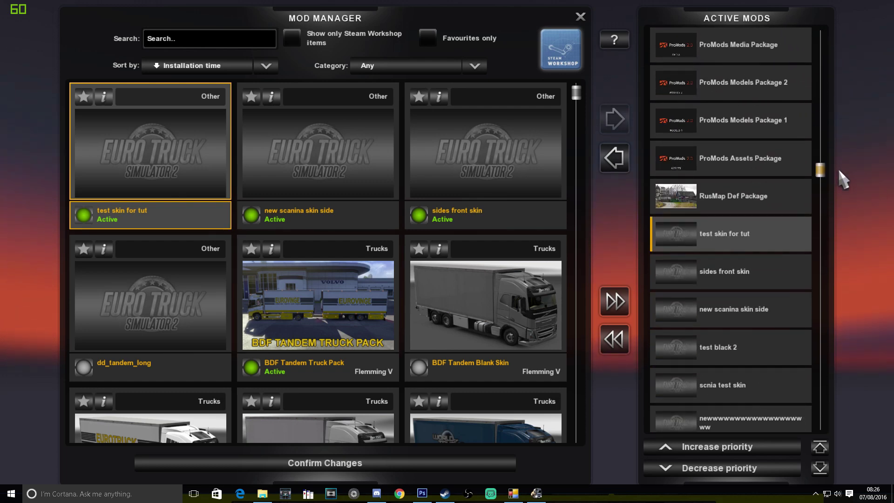
scroll(754, 243, up, 4)
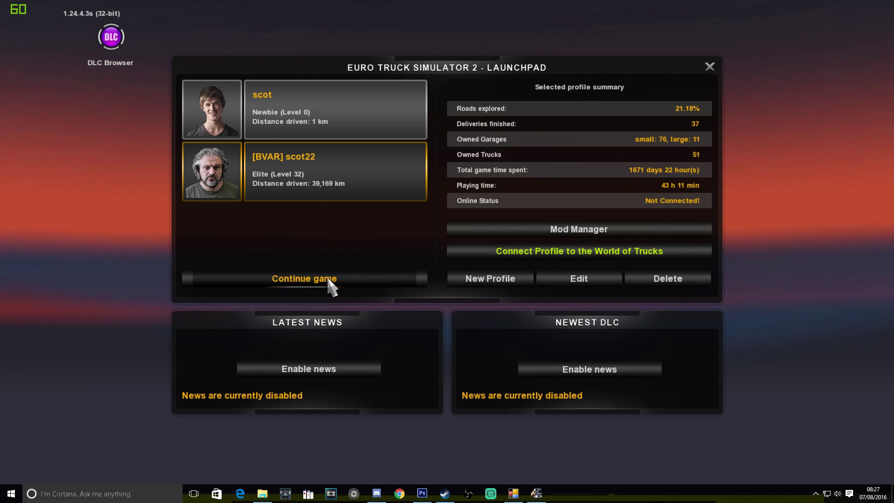
Load the selected profile and dismiss the new screenshots notification.
click(330, 282)
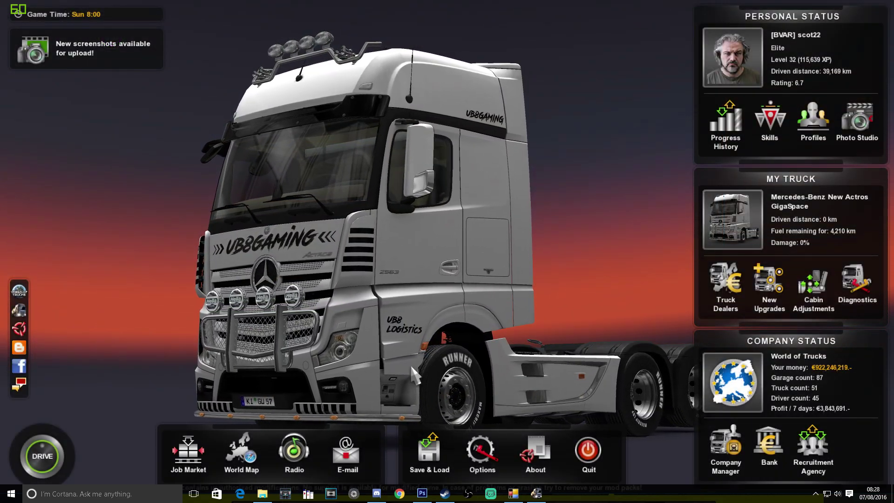
click(93, 48)
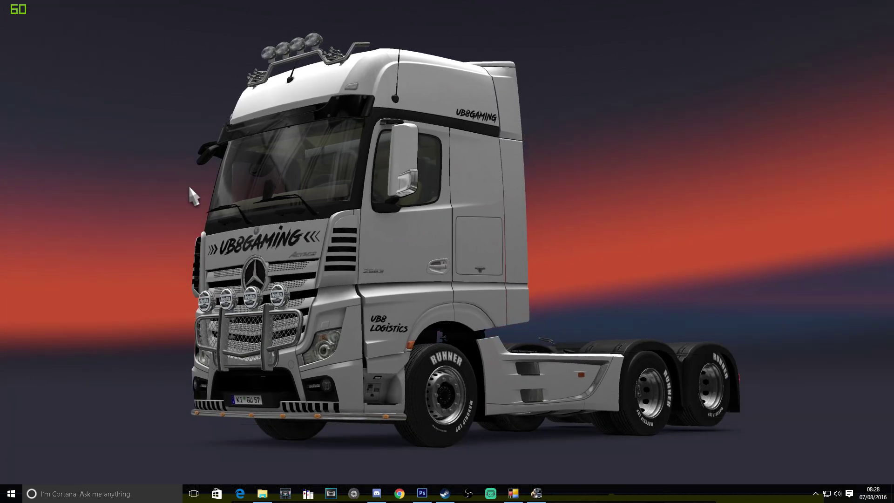
click(822, 16)
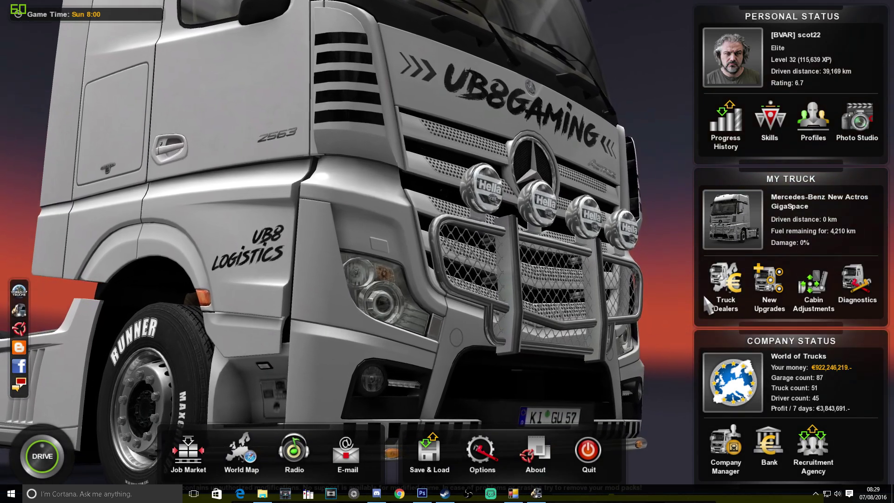
Buy online from the Hannover Scania dealer and choose the Streamline Topline.
click(724, 295)
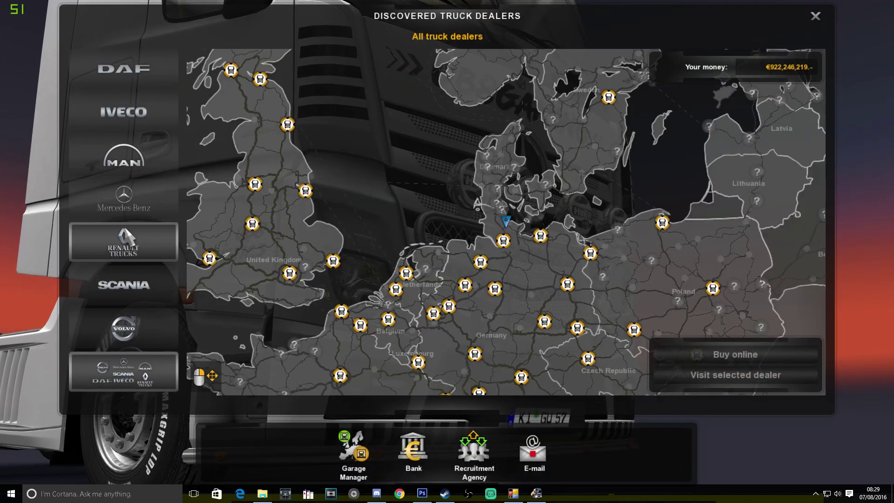
click(142, 289)
click(496, 290)
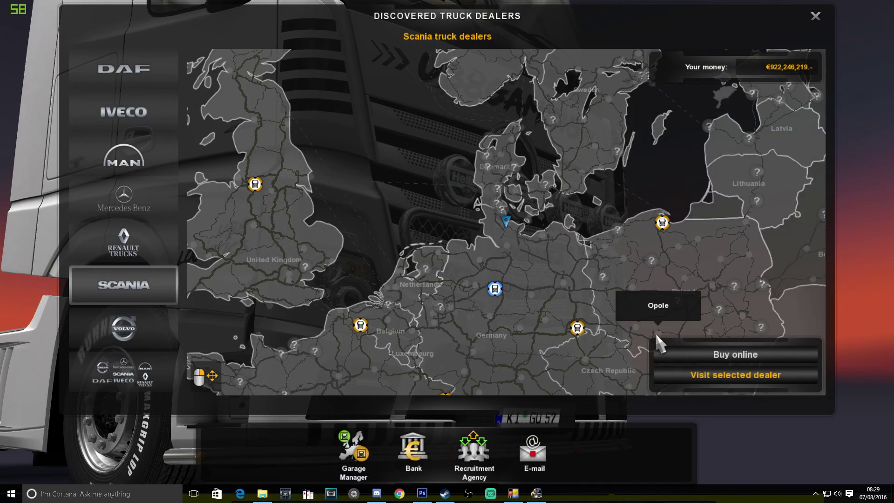
click(684, 354)
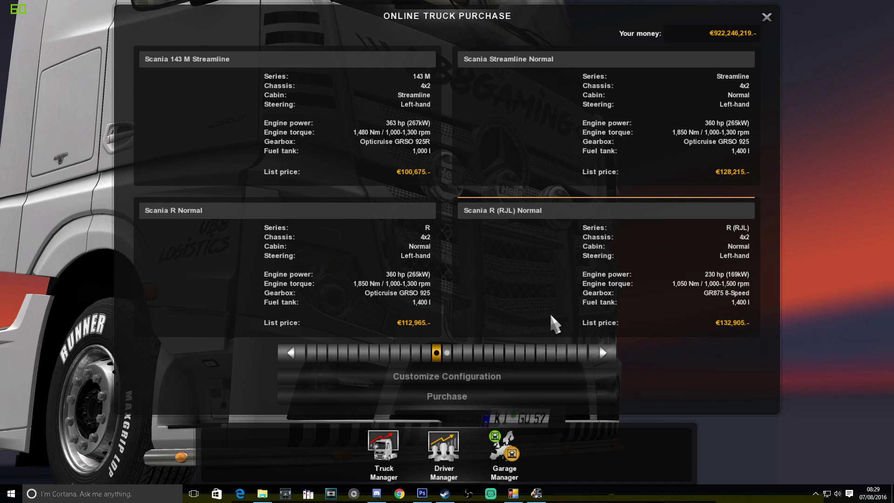
click(447, 352)
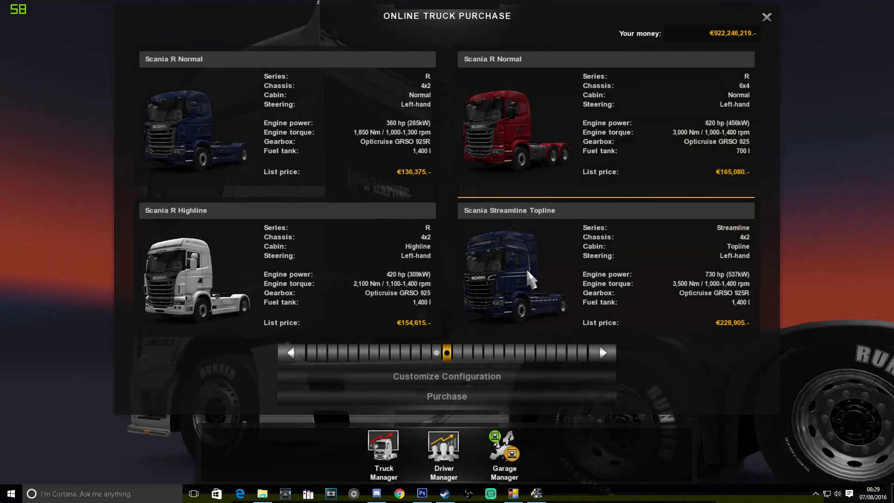
click(526, 276)
Open the Streamline Topline's paint job options and switch to a plain paint.
click(495, 384)
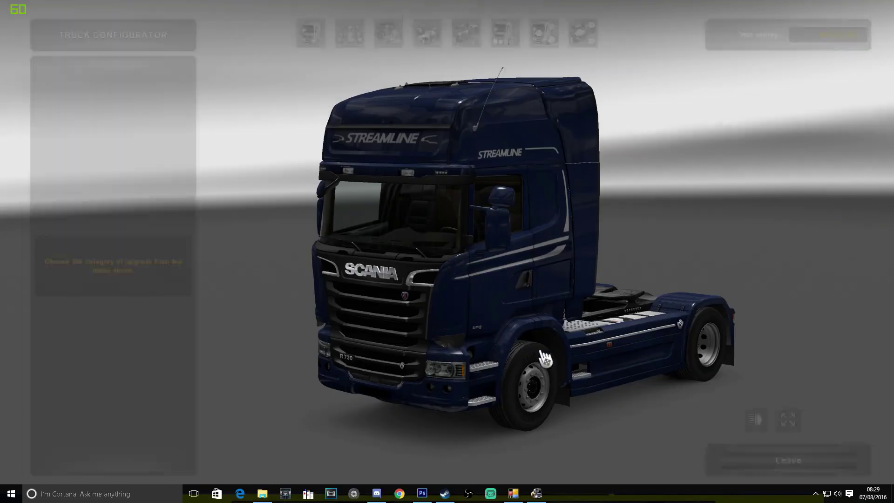
click(510, 23)
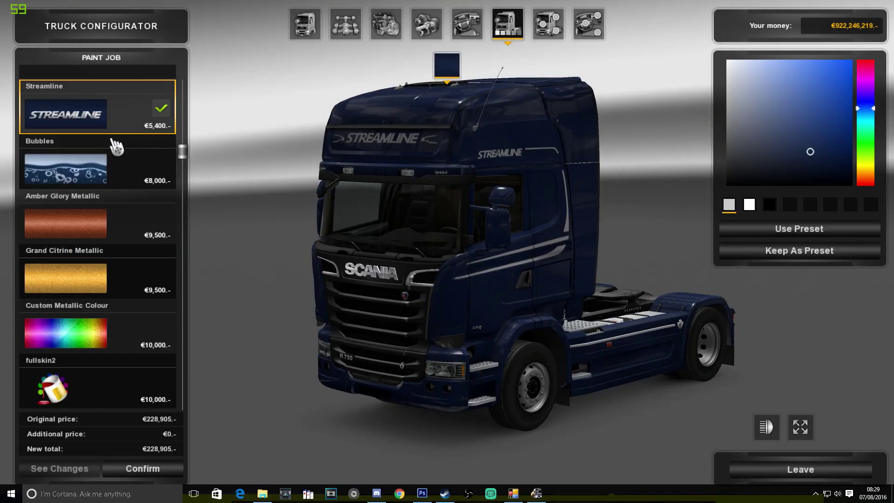
click(114, 166)
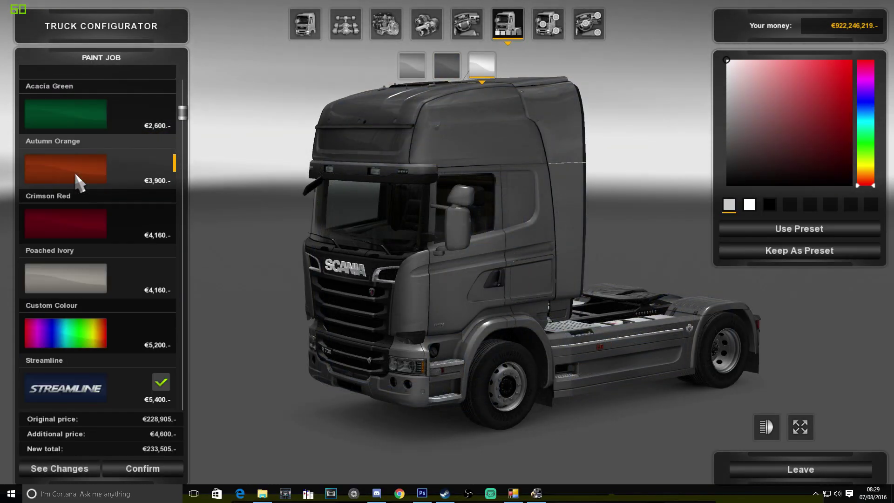
Preview fullskin2, scania test skin and test skin 1, then apply test skin tut1.
scroll(77, 181, down, 6)
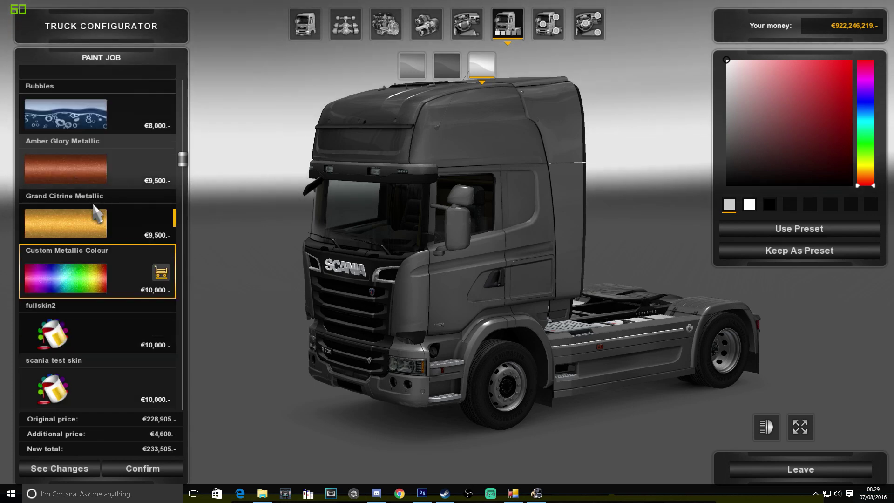
scroll(105, 235, down, 2)
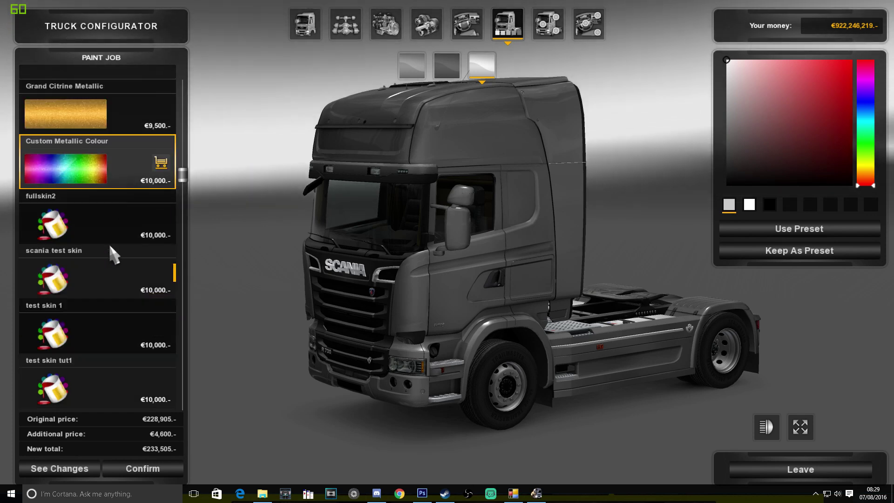
scroll(93, 279, down, 1)
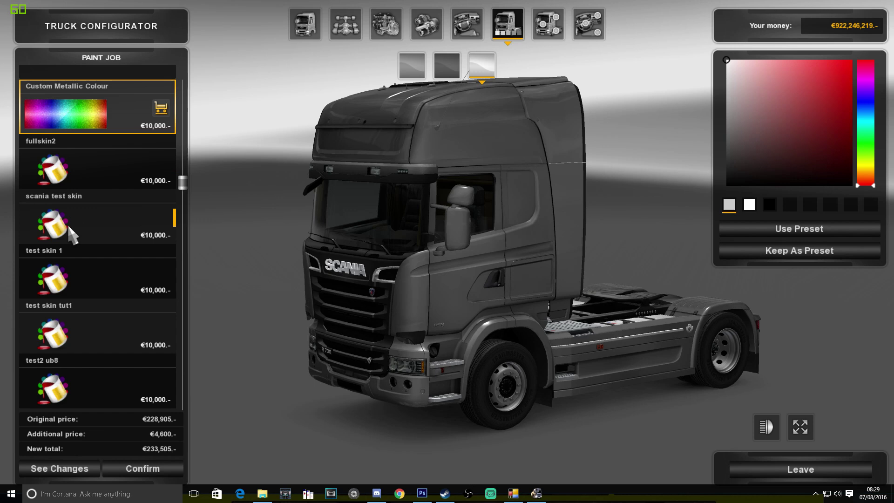
click(97, 159)
click(76, 210)
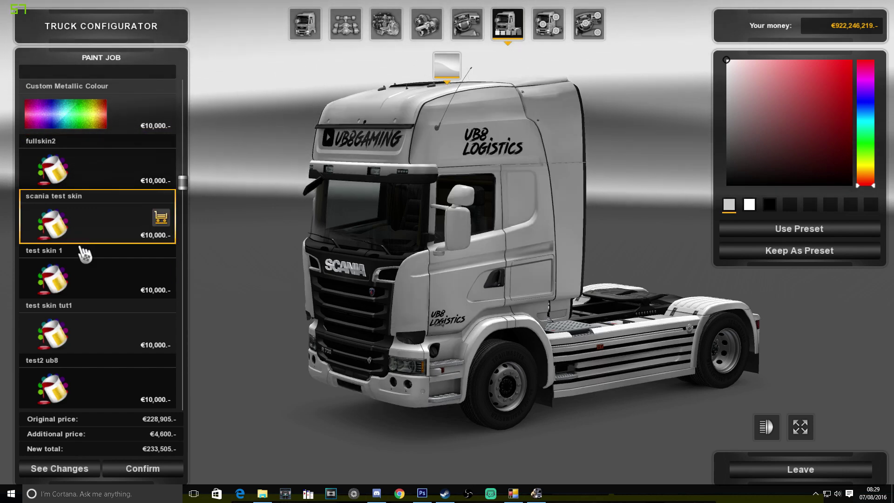
click(82, 258)
click(85, 319)
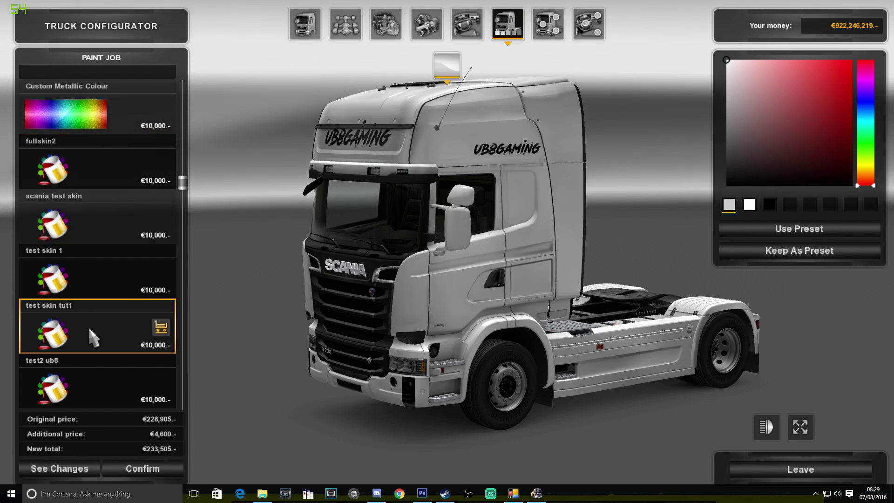